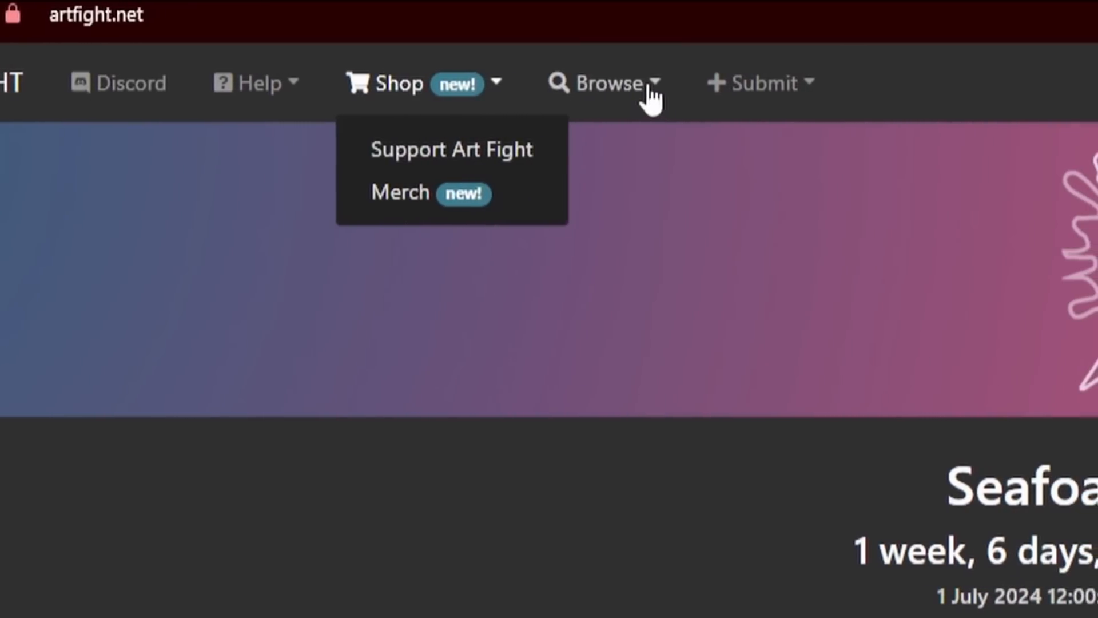
click(651, 88)
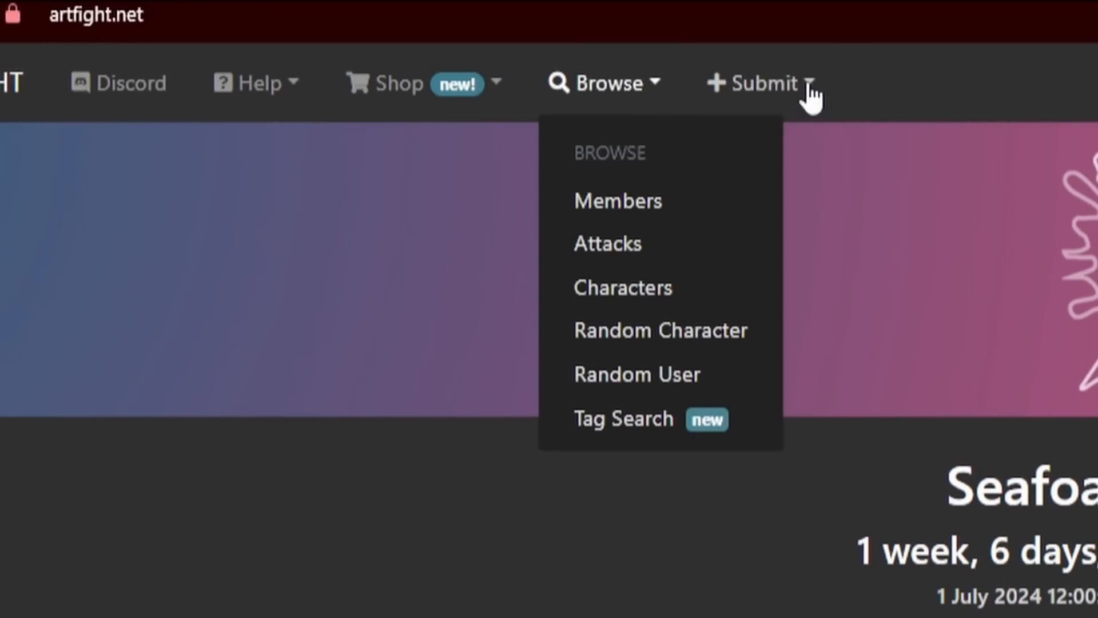
click(830, 99)
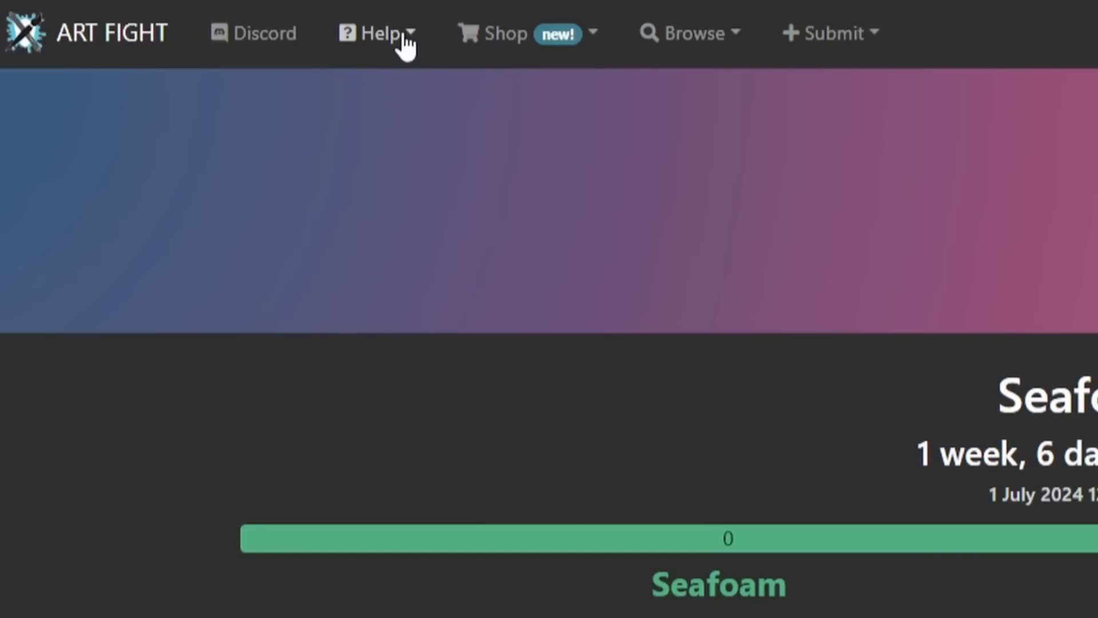
Open the About page among the help resources and read its illustrated explanation of how Art Fight works.
click(285, 84)
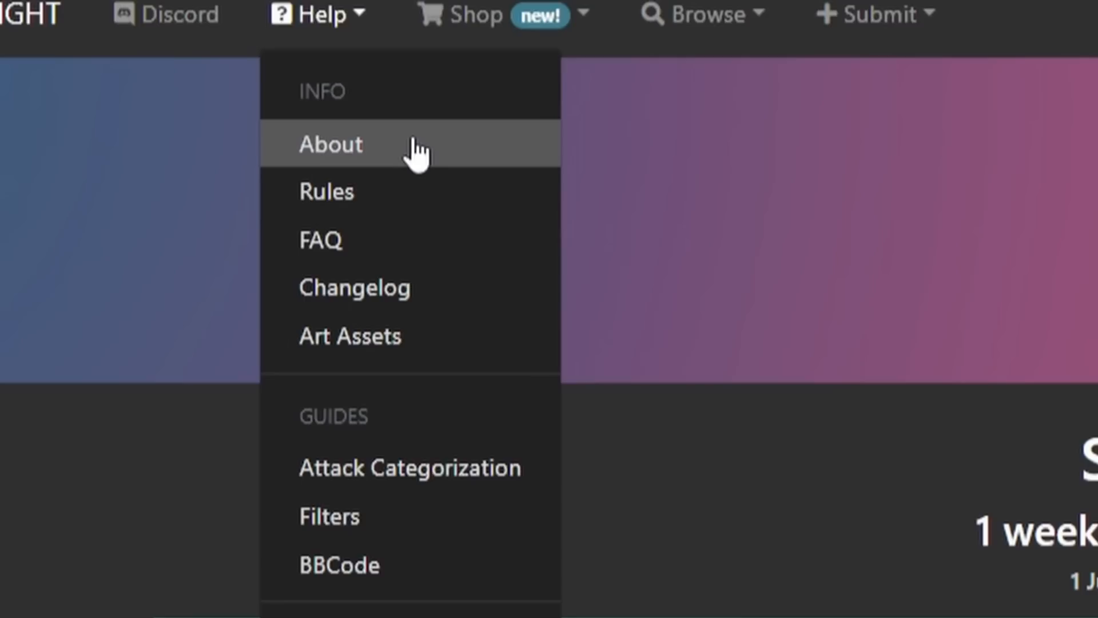
click(400, 140)
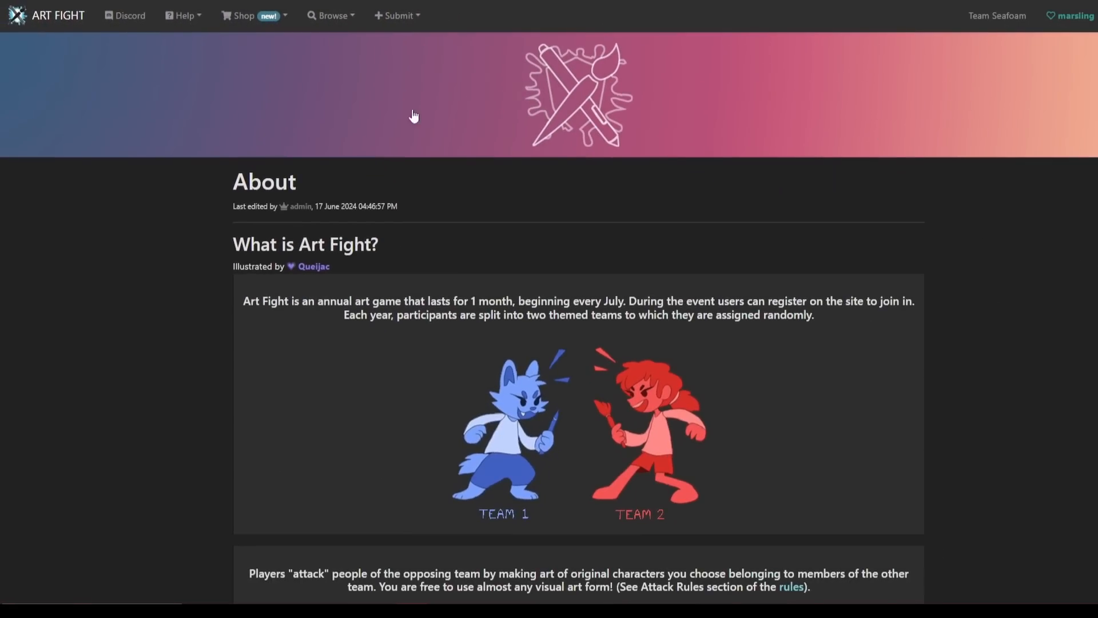
scroll(177, 220, down, 8)
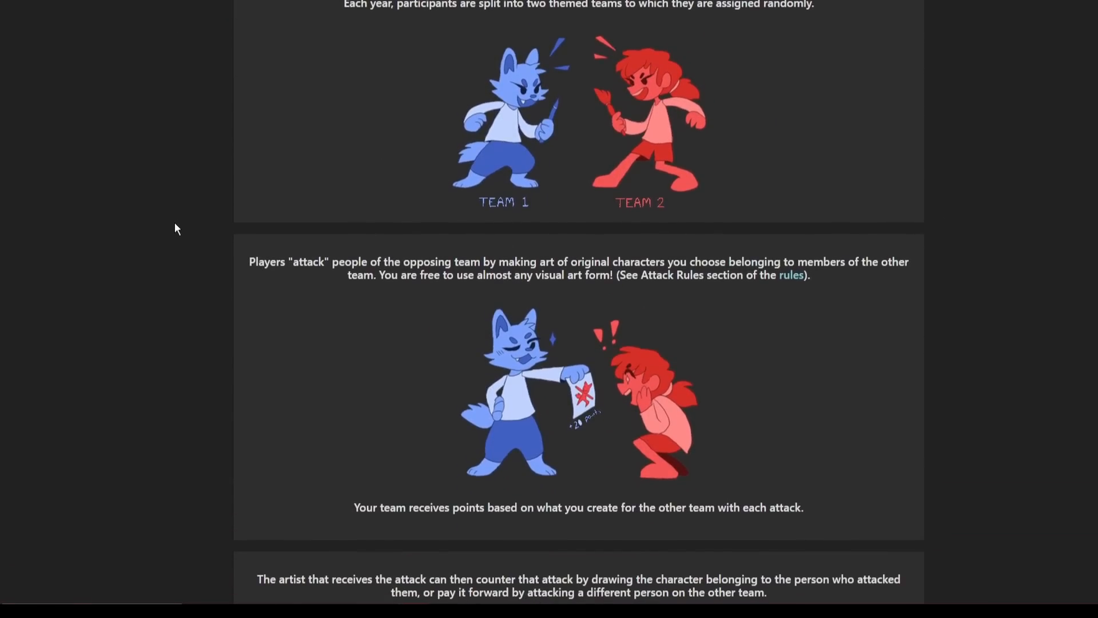
scroll(173, 222, down, 8)
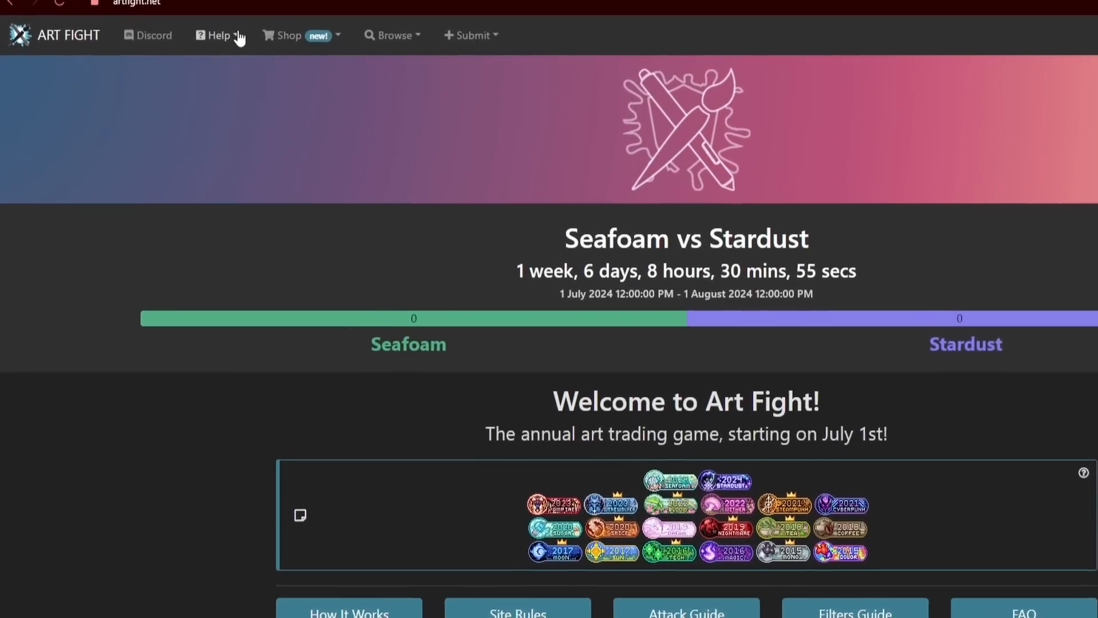
Open the site Rules and read through the general, upload and Spirit of Art Fight sections.
click(183, 39)
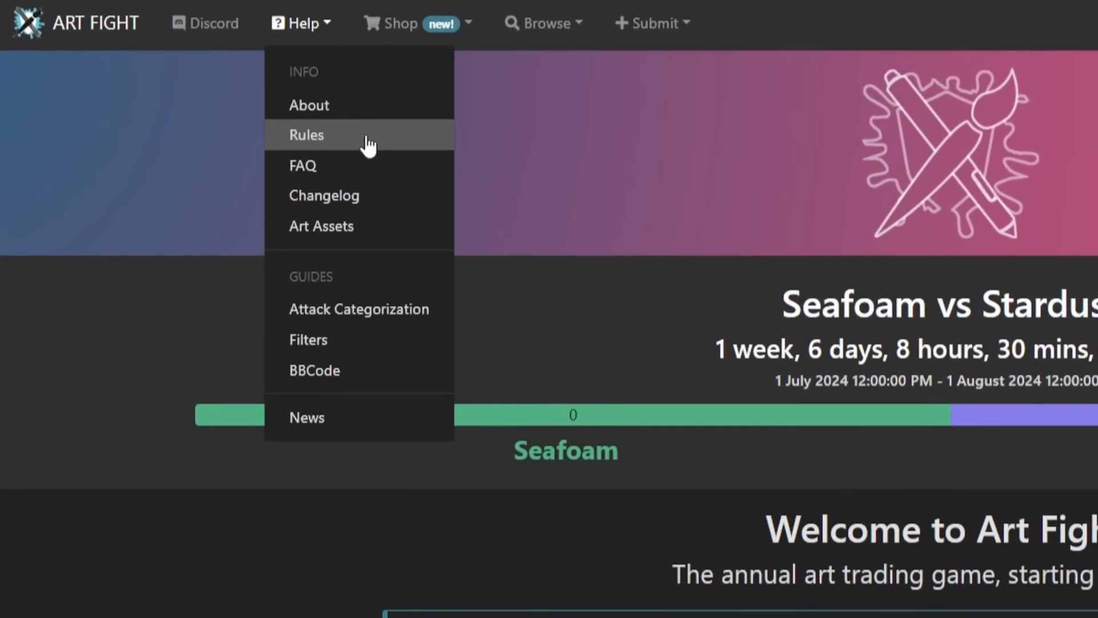
click(366, 140)
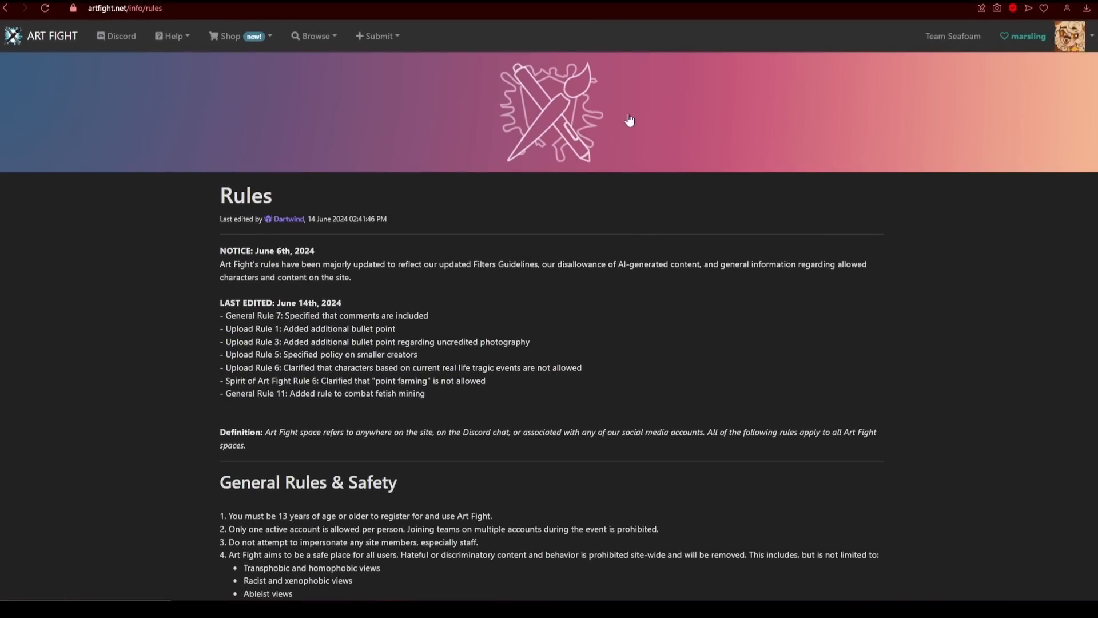
scroll(629, 120, down, 10)
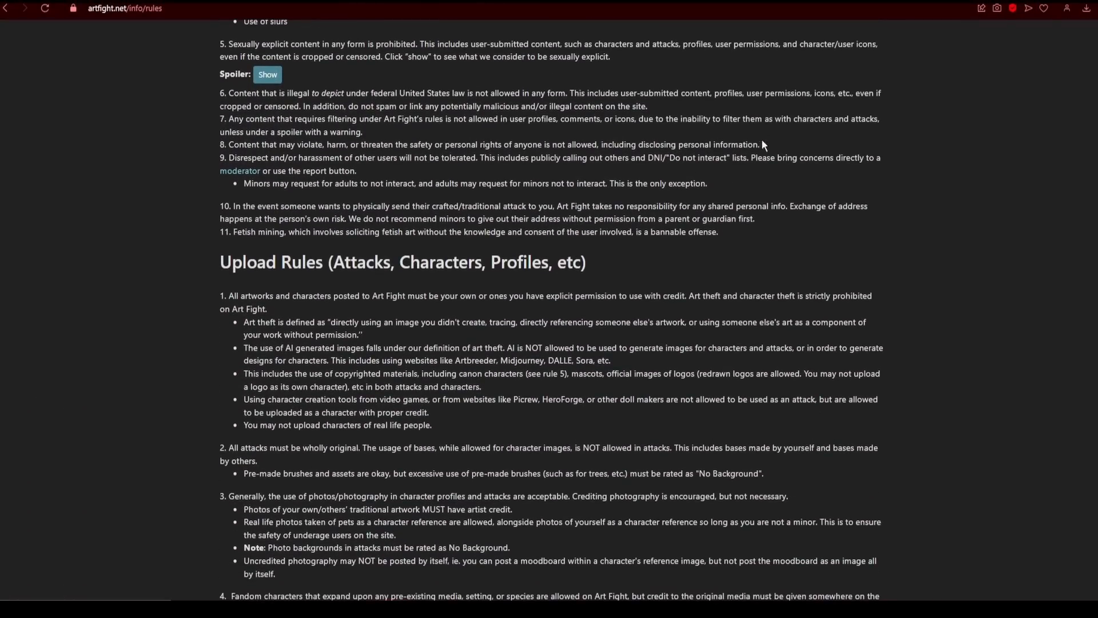
scroll(323, 124, up, 5)
scroll(691, 171, down, 5)
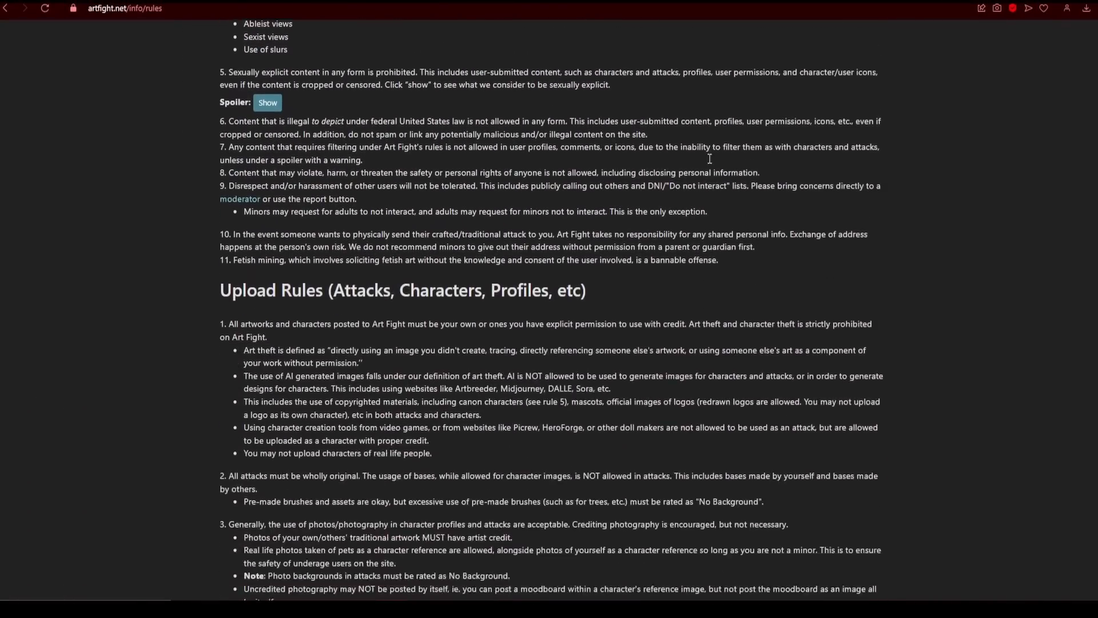
scroll(649, 283, down, 13)
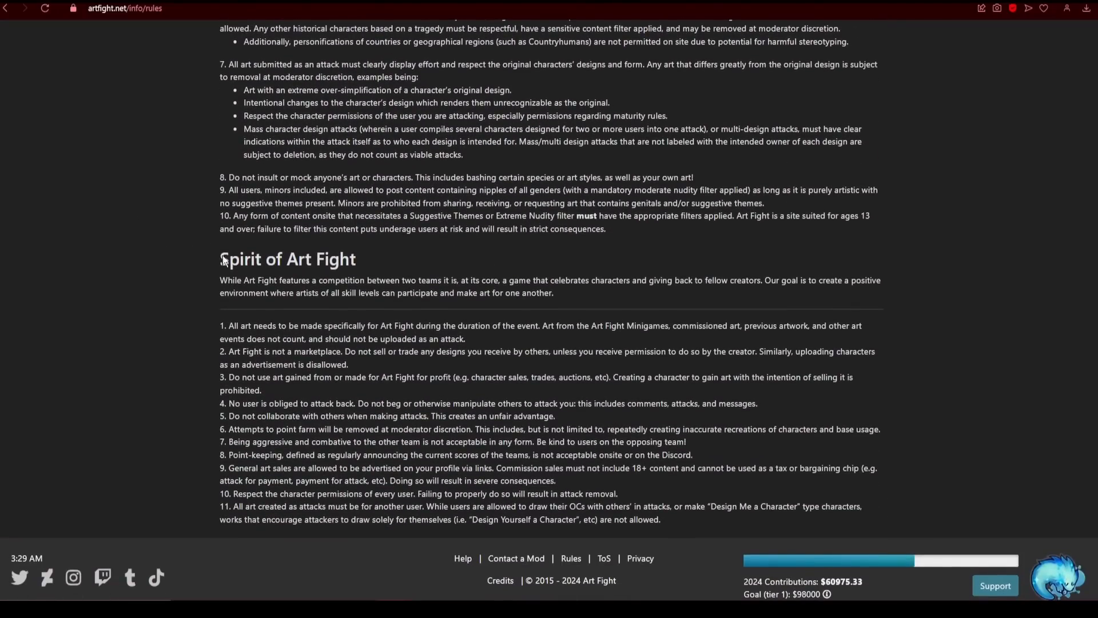
scroll(499, 252, up, 20)
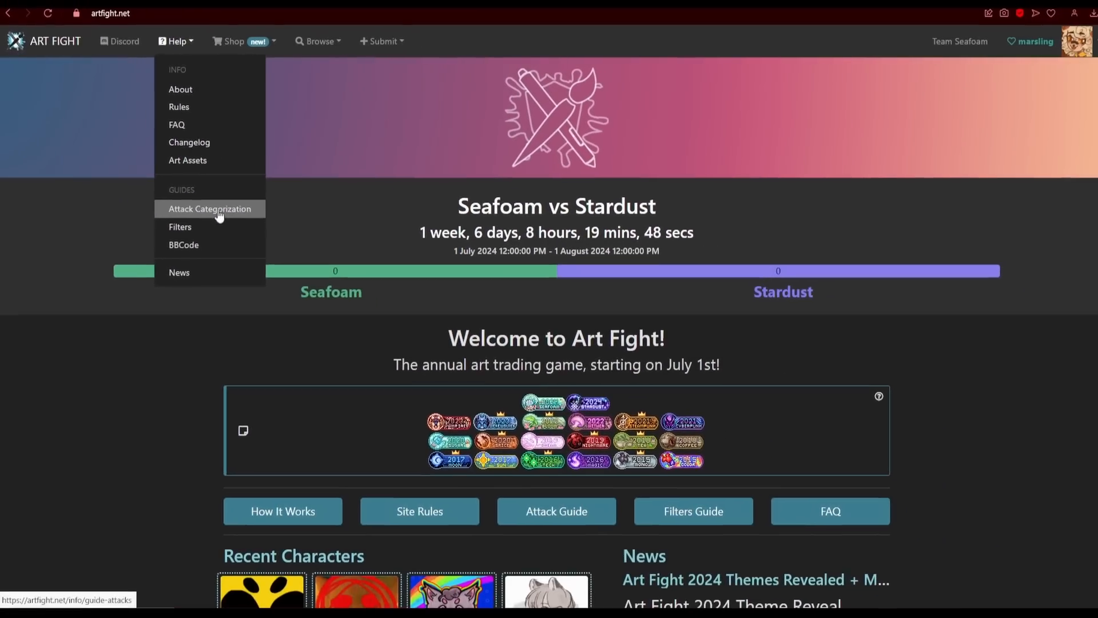
Open the Attack Categorization guide and look over its rating categories.
click(277, 260)
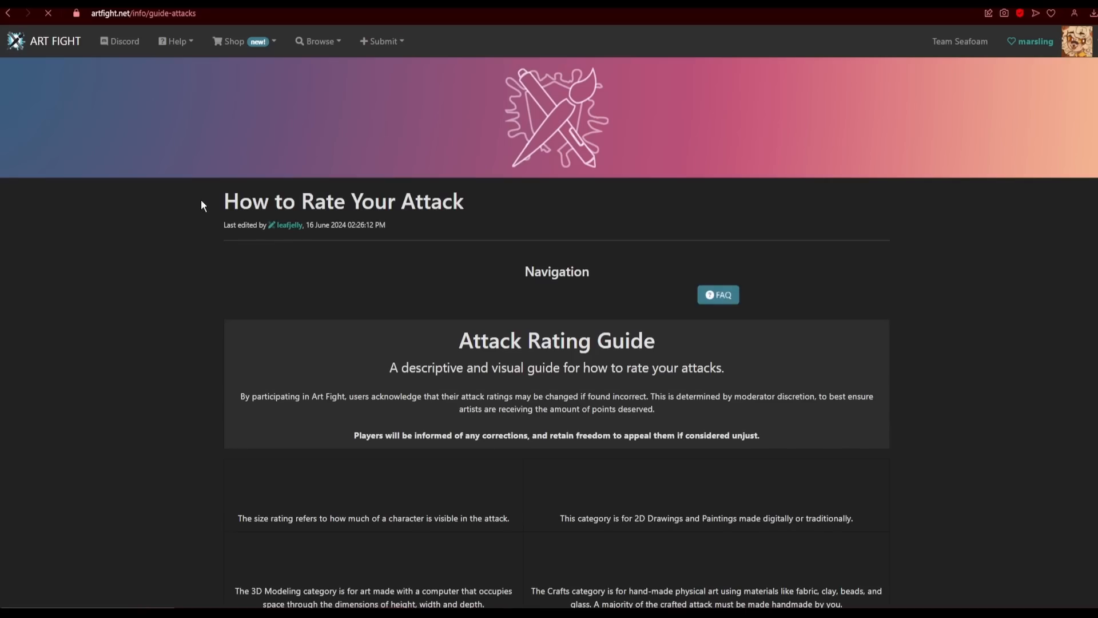
scroll(902, 180, down, 3)
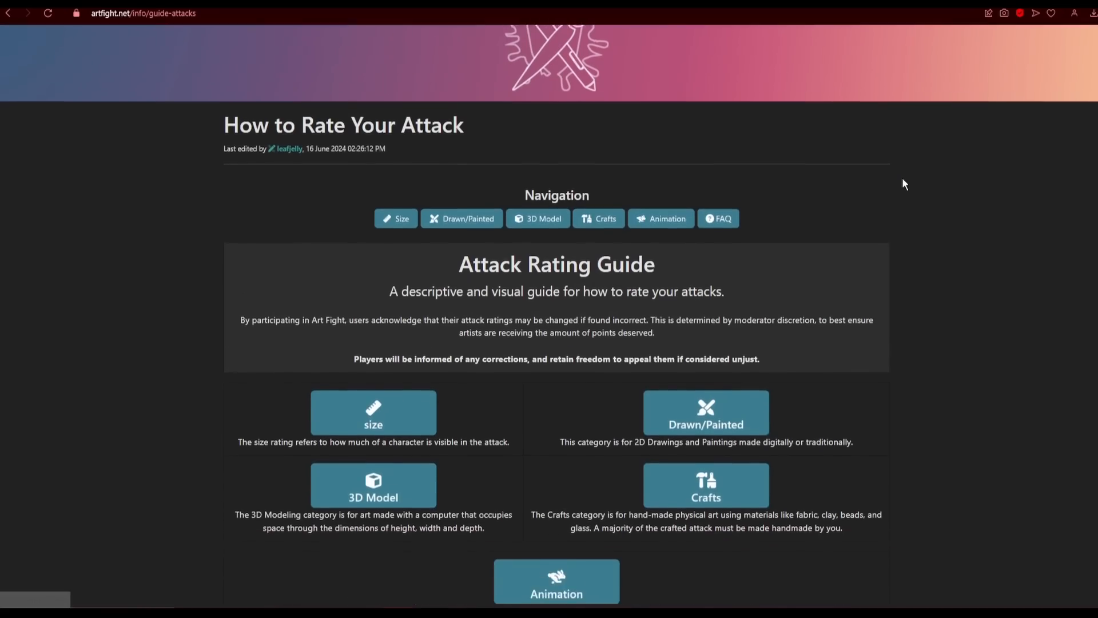
scroll(903, 182, up, 1)
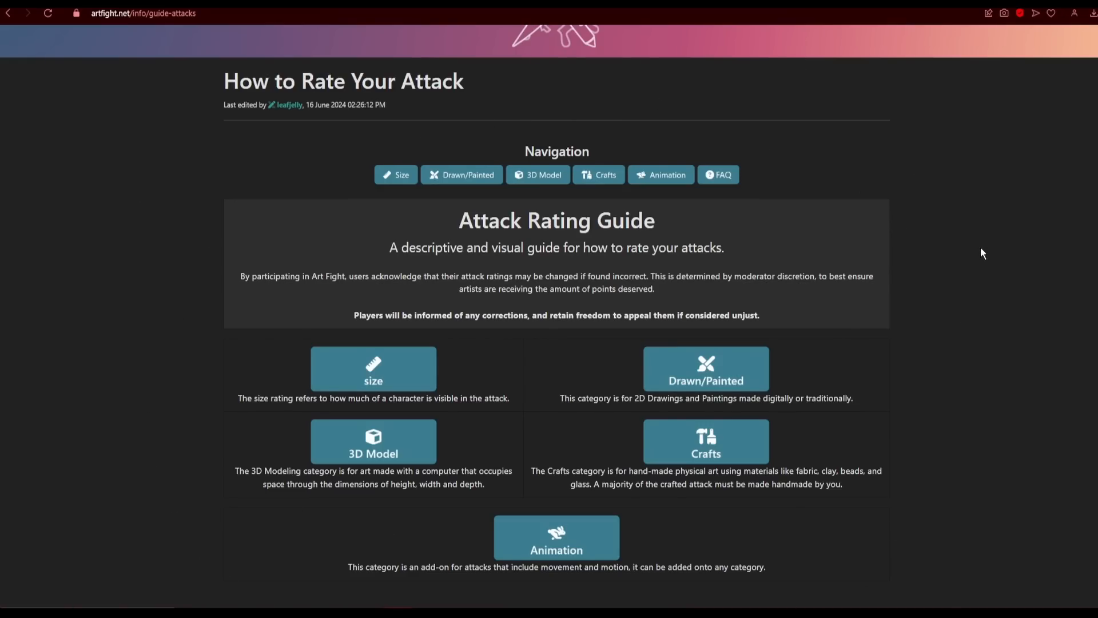
scroll(980, 252, up, 2)
Open the Filters guide and review its content filter categories.
click(189, 42)
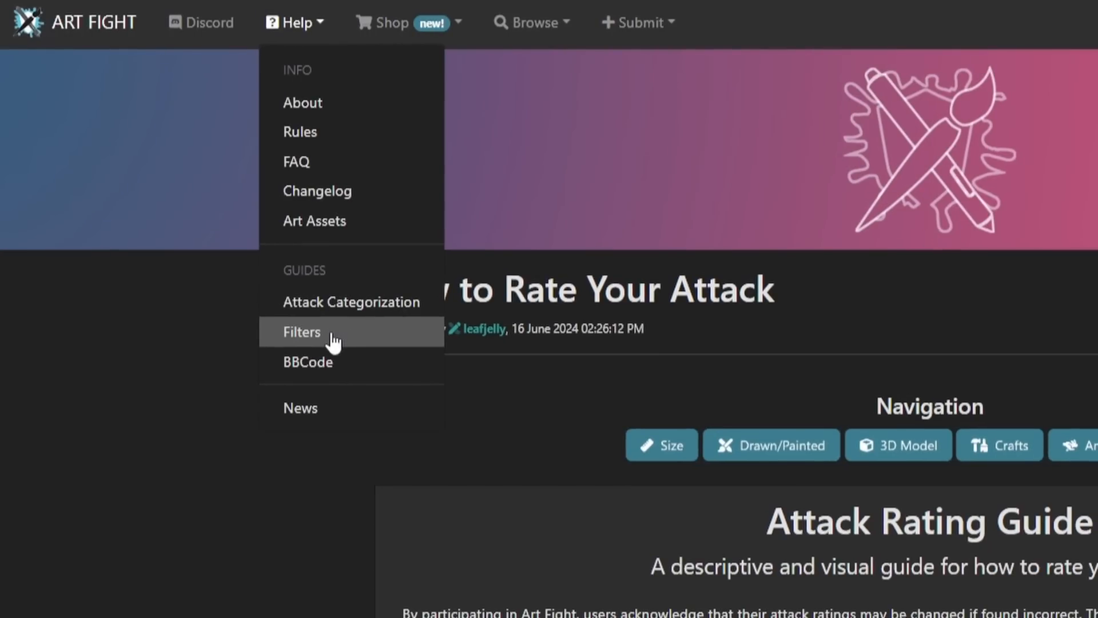
click(333, 342)
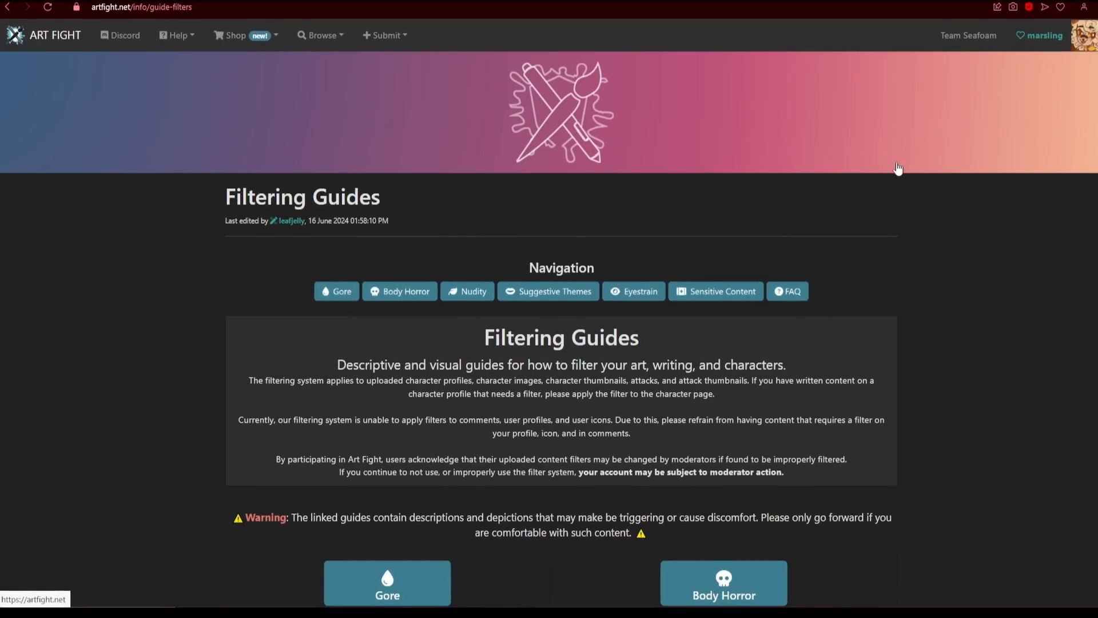
scroll(898, 168, down, 2)
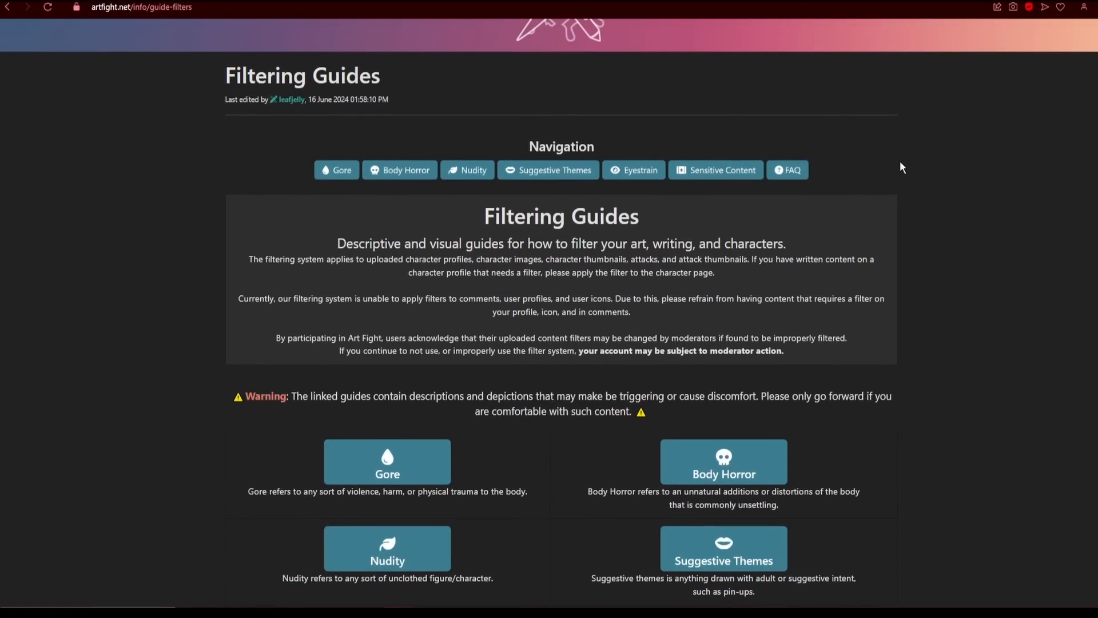
scroll(900, 164, down, 3)
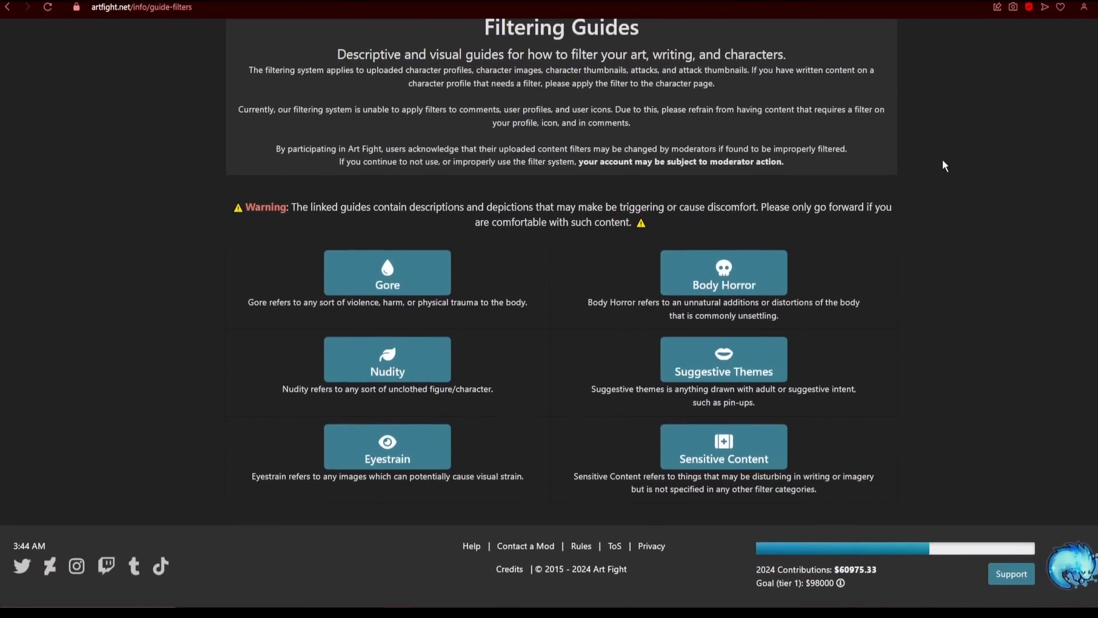
scroll(947, 159, up, 4)
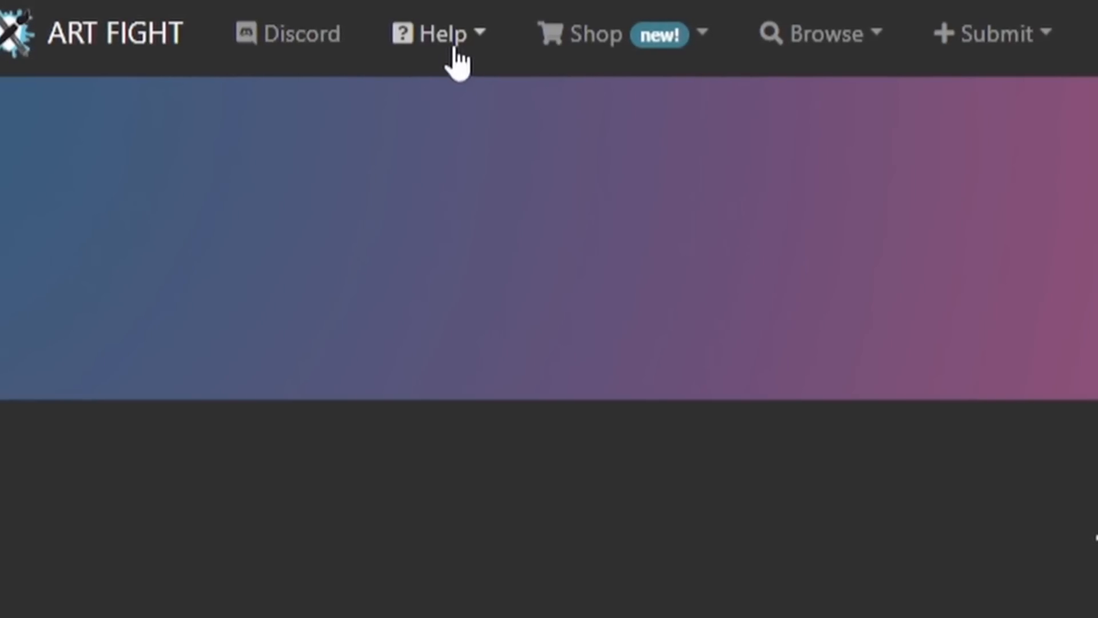
Open the site's browsing pages for members and characters.
click(455, 51)
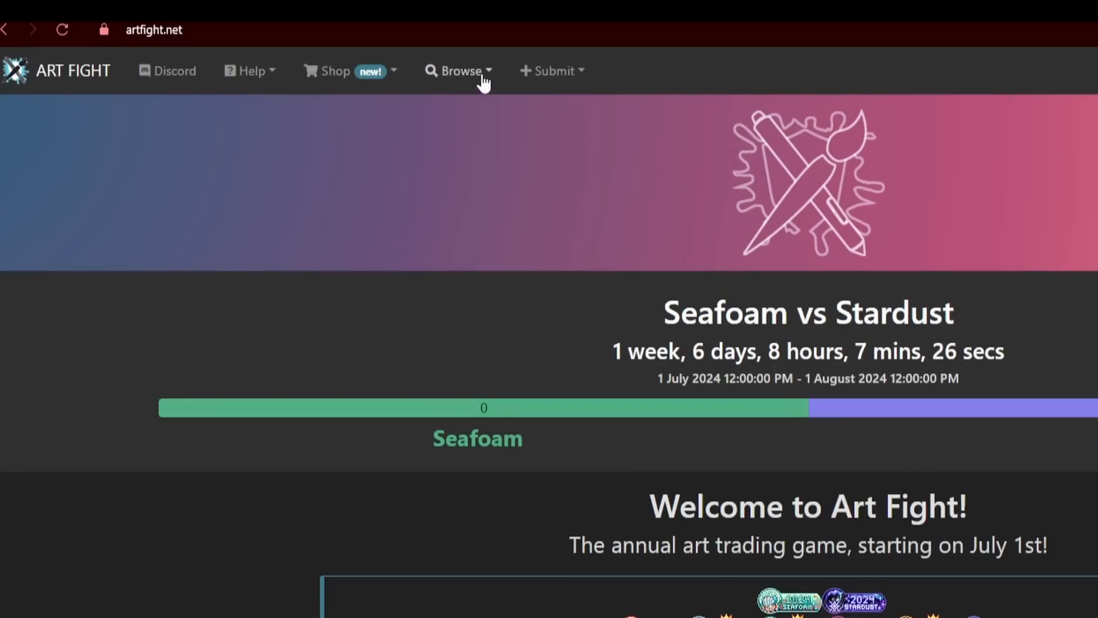
click(482, 76)
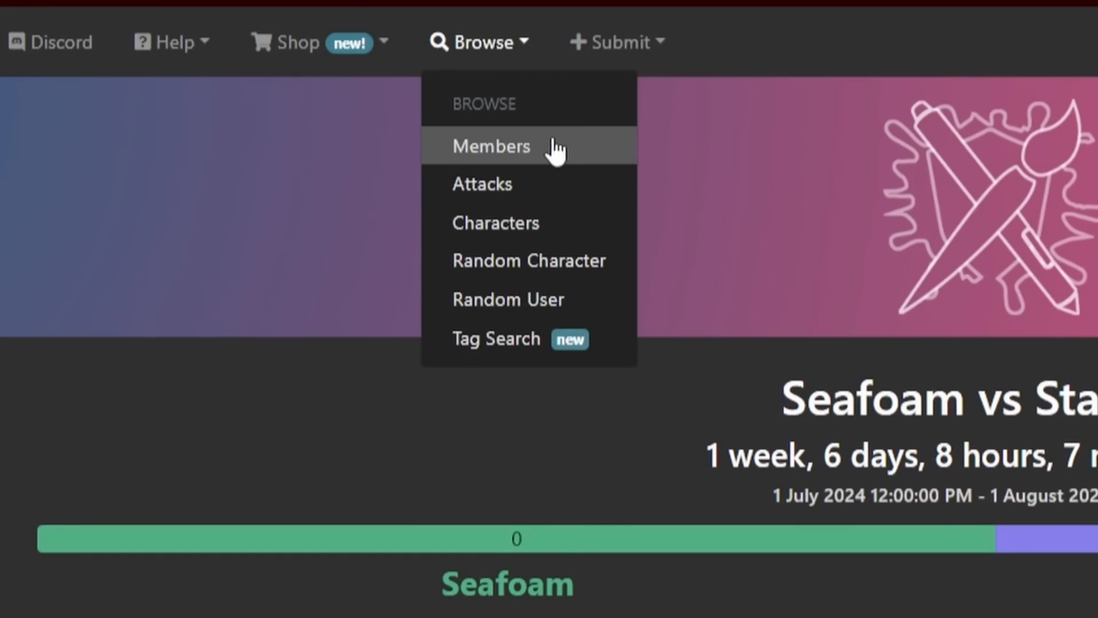
click(543, 150)
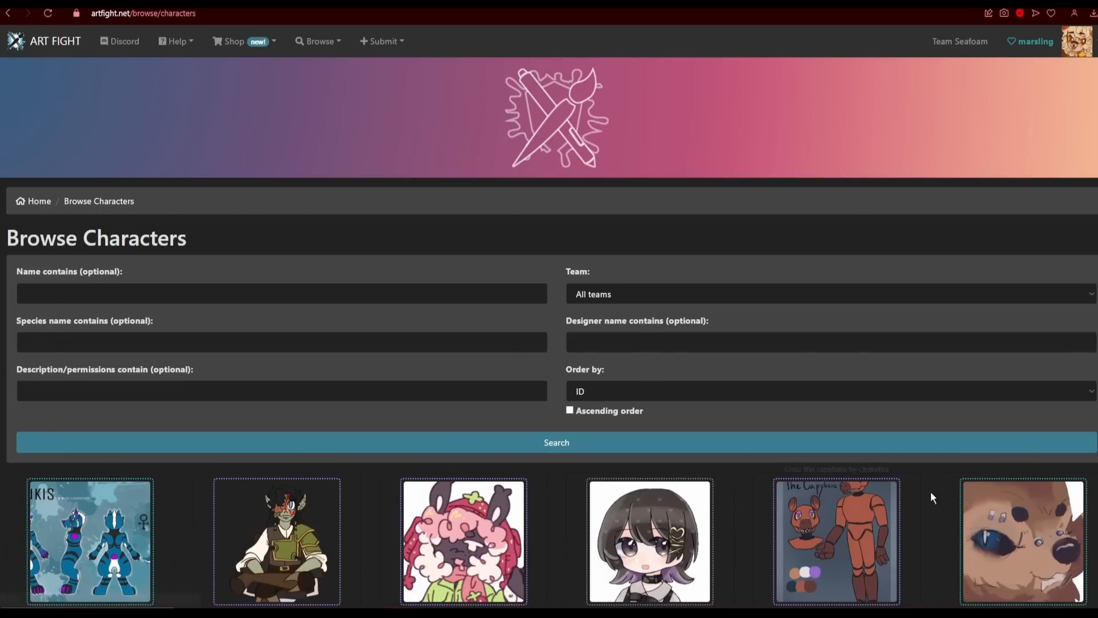
Load a member's profile by pasting its copied artfight.net address into the browser.
right_click(139, 14)
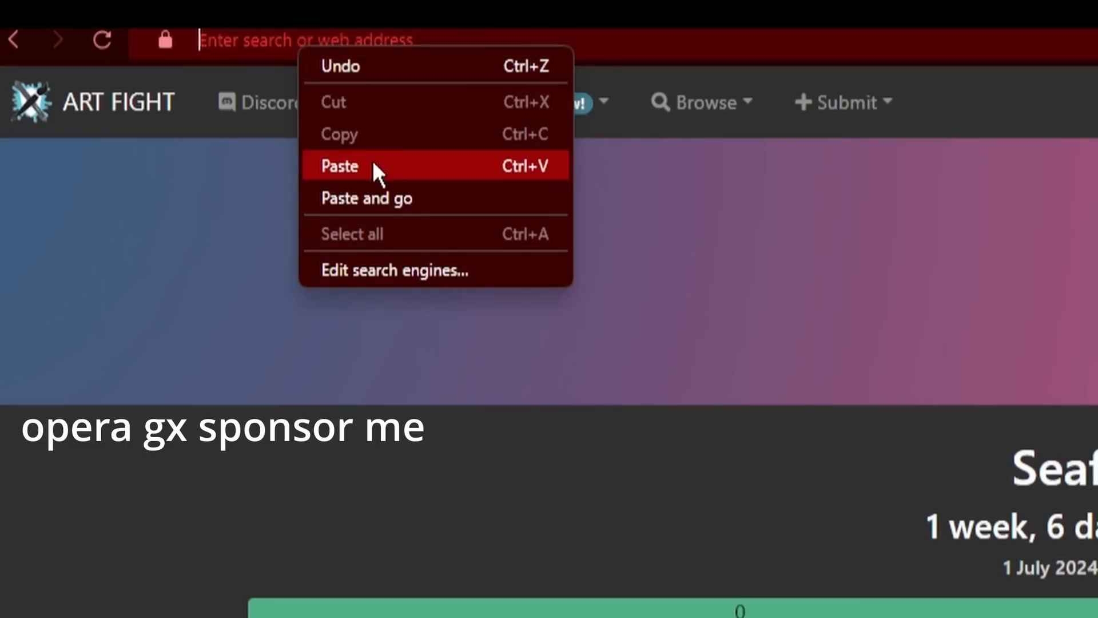
click(171, 68)
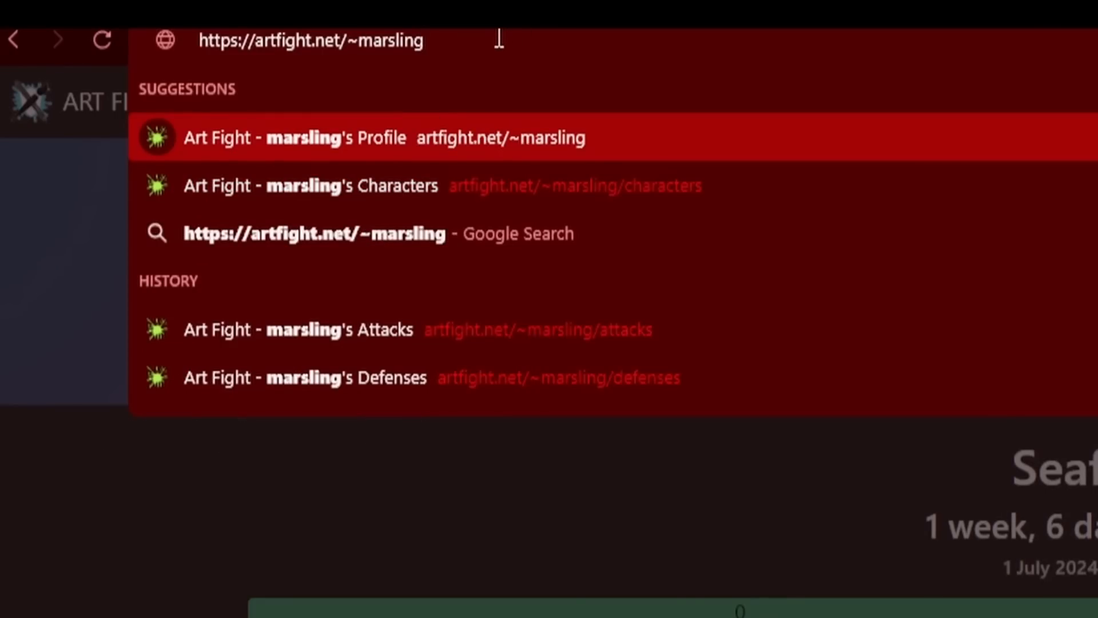
key(Return)
Replace the username at the end of the profile address with another member's username and load that address.
click(423, 41)
key(BackSpace)
key(BackSpace)
key(BackSpace)
key(BackSpace)
key(BackSpace)
key(BackSpace)
key(BackSpace)
key(BackSpace)
text(bi)
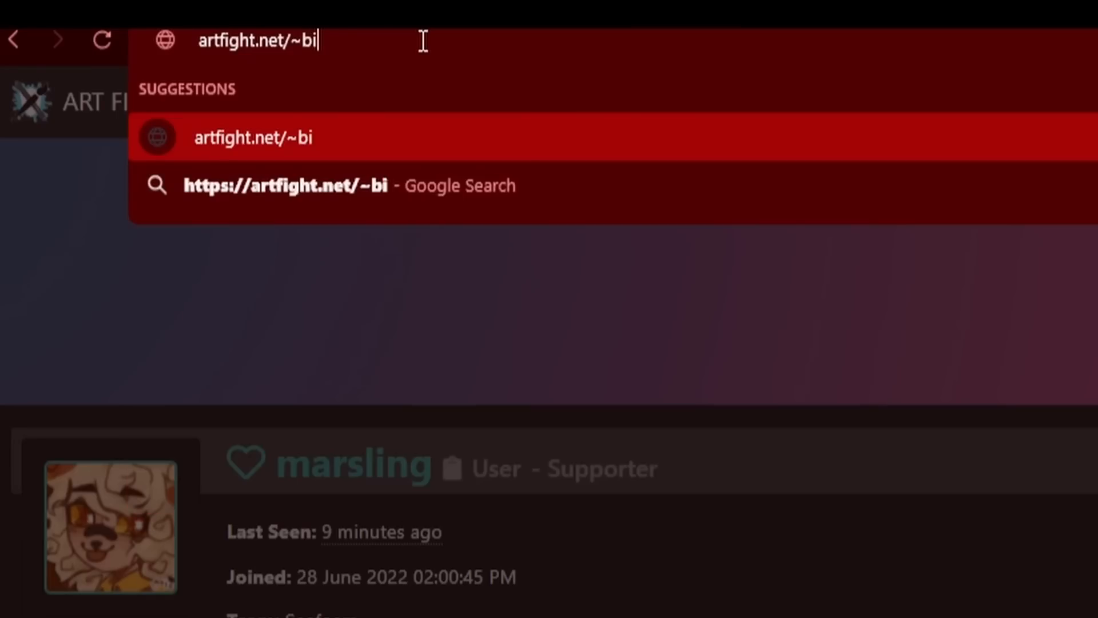
text(ggy_king)
key(Return)
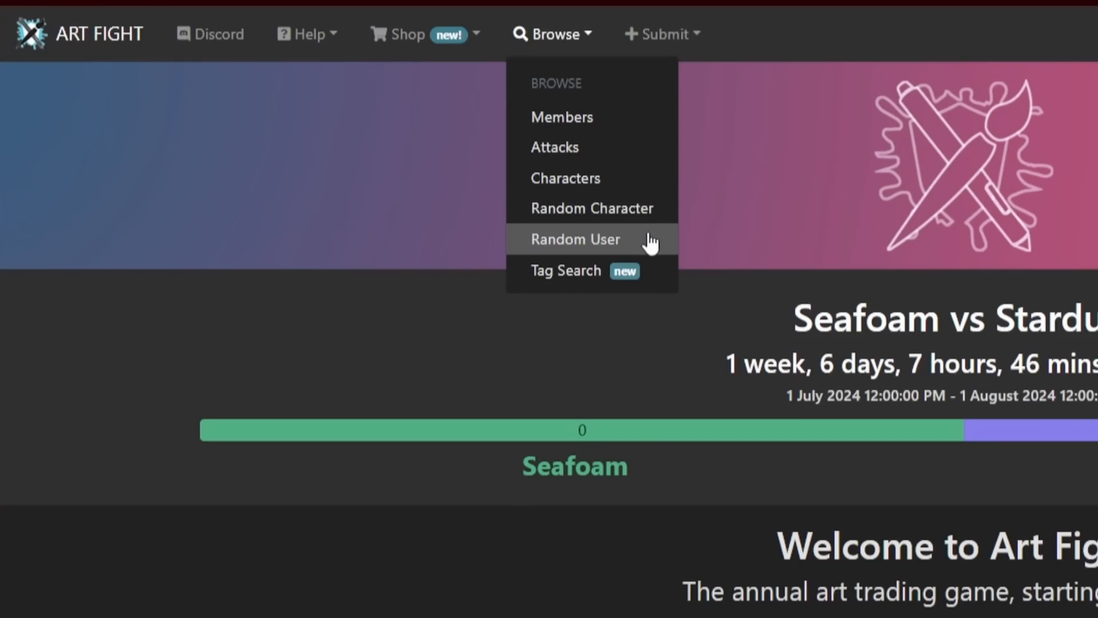
Open a random character's page and look over its profile artwork and images.
click(651, 210)
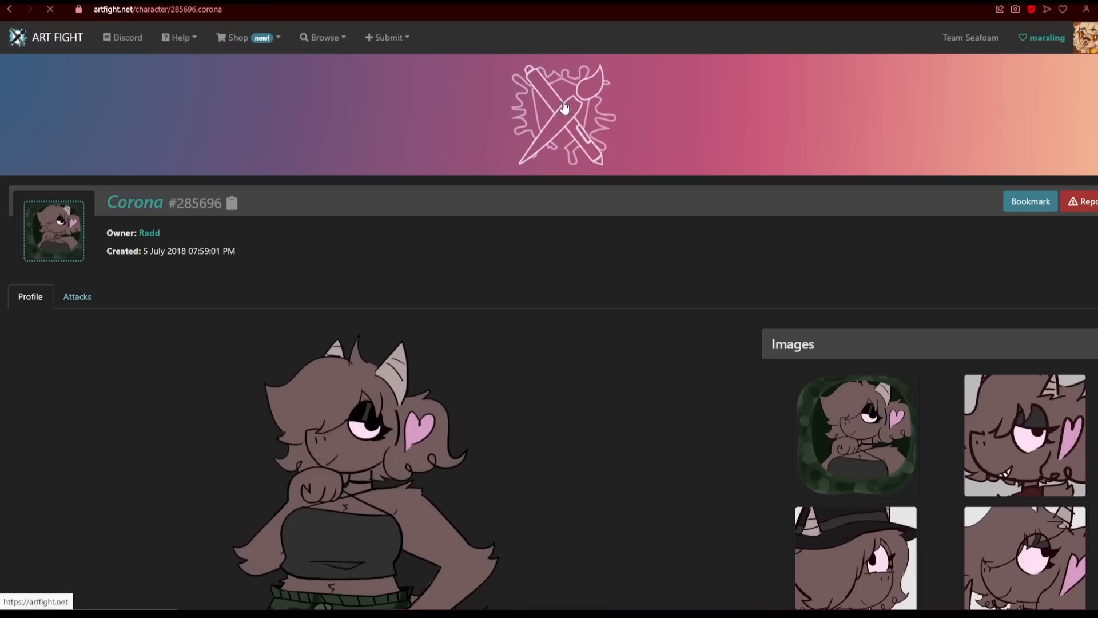
scroll(555, 142, down, 5)
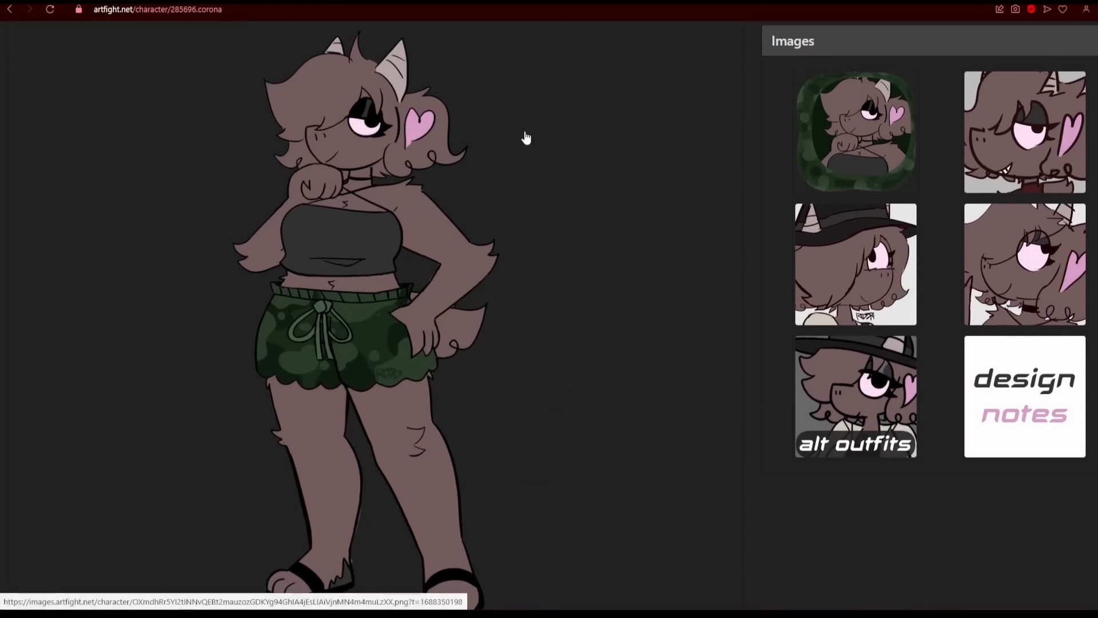
scroll(525, 137, up, 5)
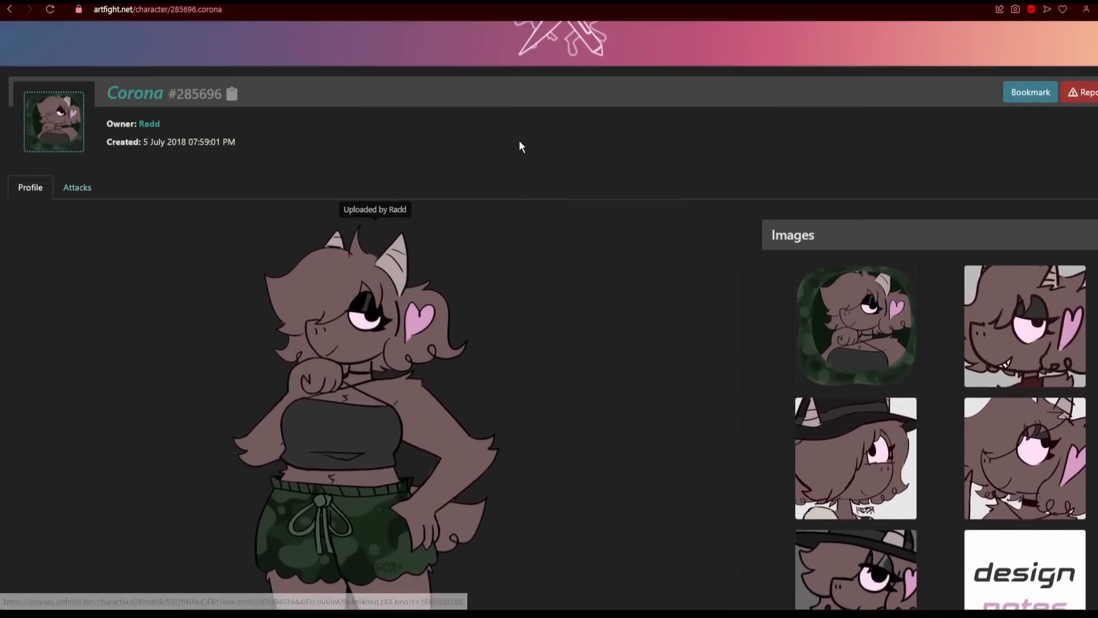
Open a random user's profile from the browse options and look through it.
click(326, 38)
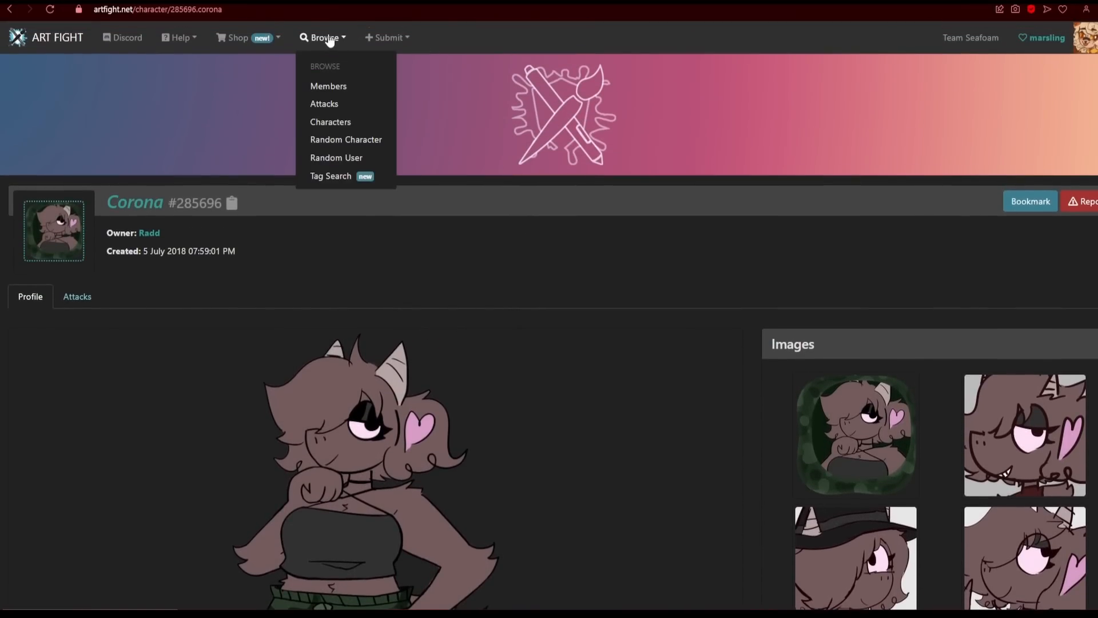
click(359, 174)
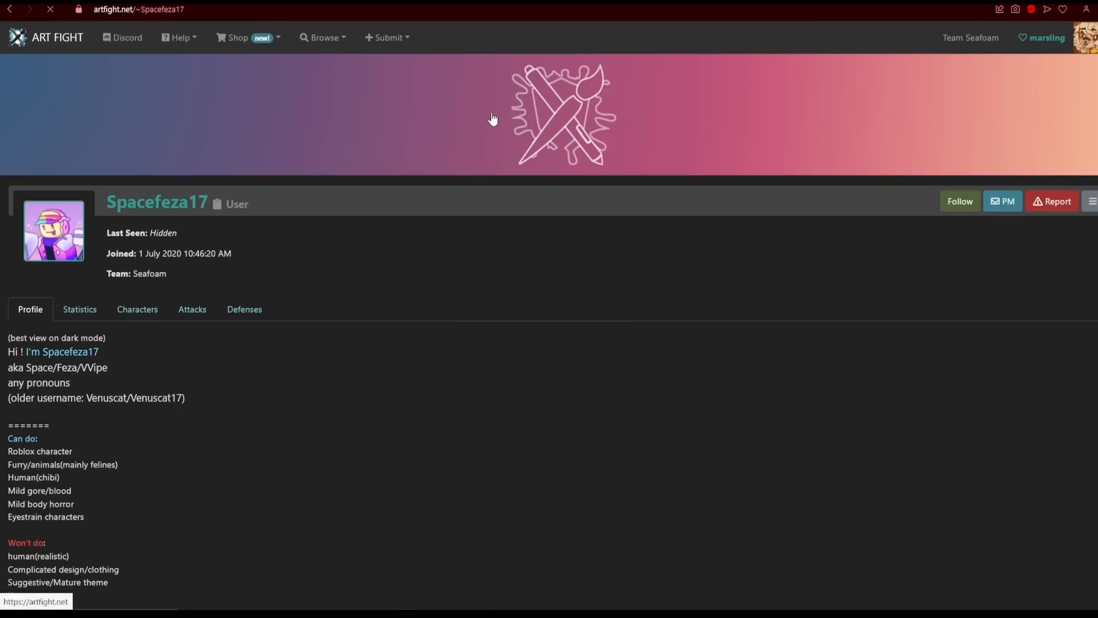
scroll(440, 128, down, 10)
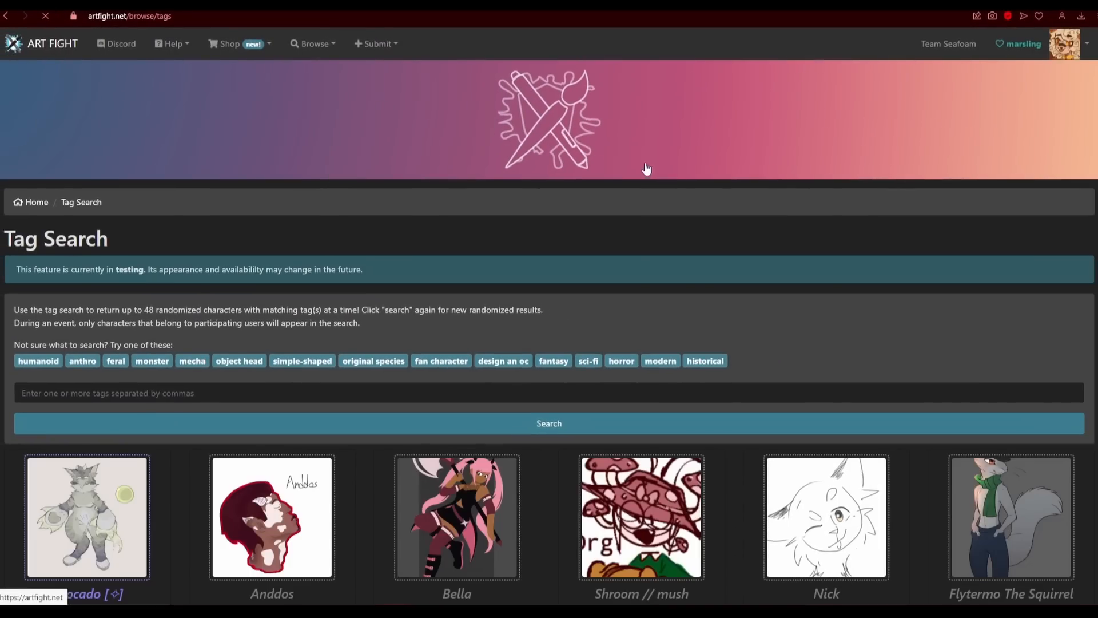
Search for characters tagged "splatoon" with Tag Search.
scroll(645, 166, down, 3)
click(129, 212)
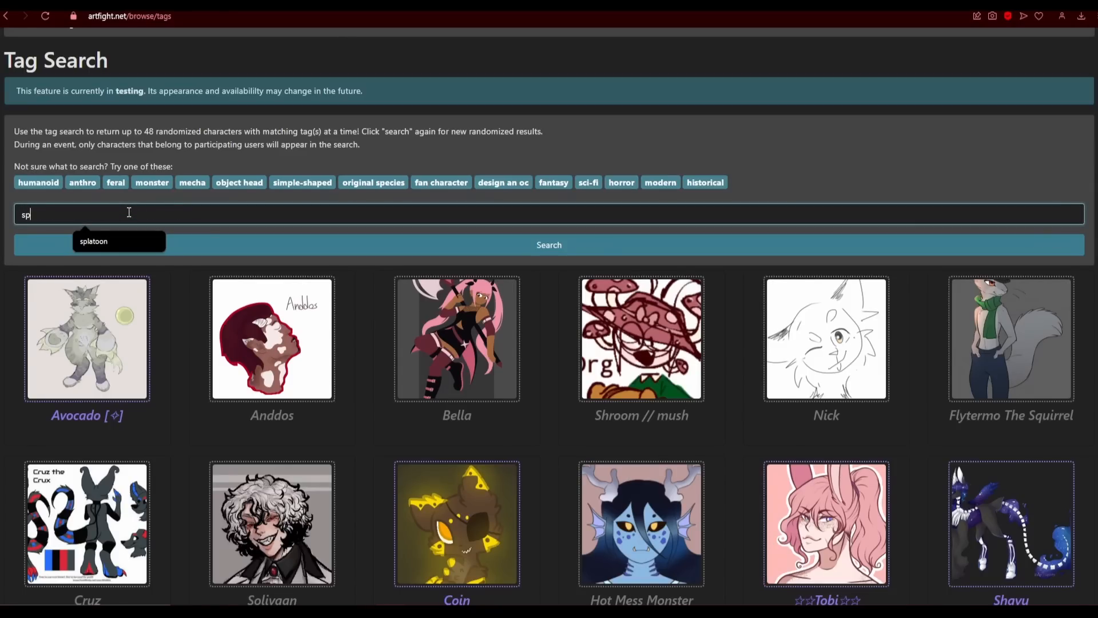
click(112, 250)
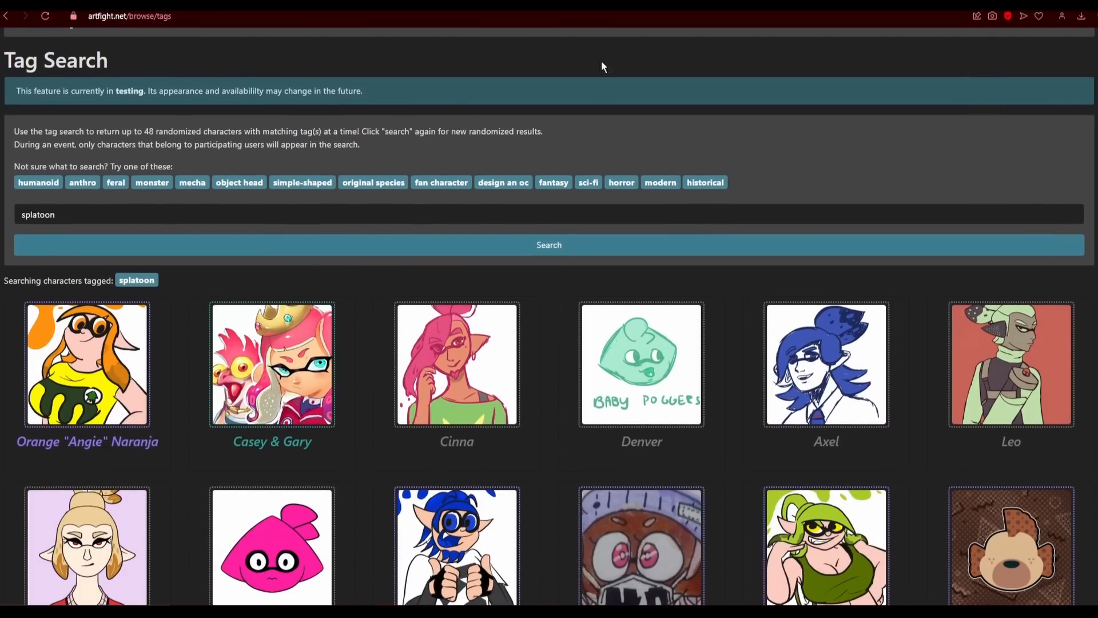
Look through the characters tagged "splatoon" and rerun the tag search for a new randomized set.
scroll(568, 112, down, 10)
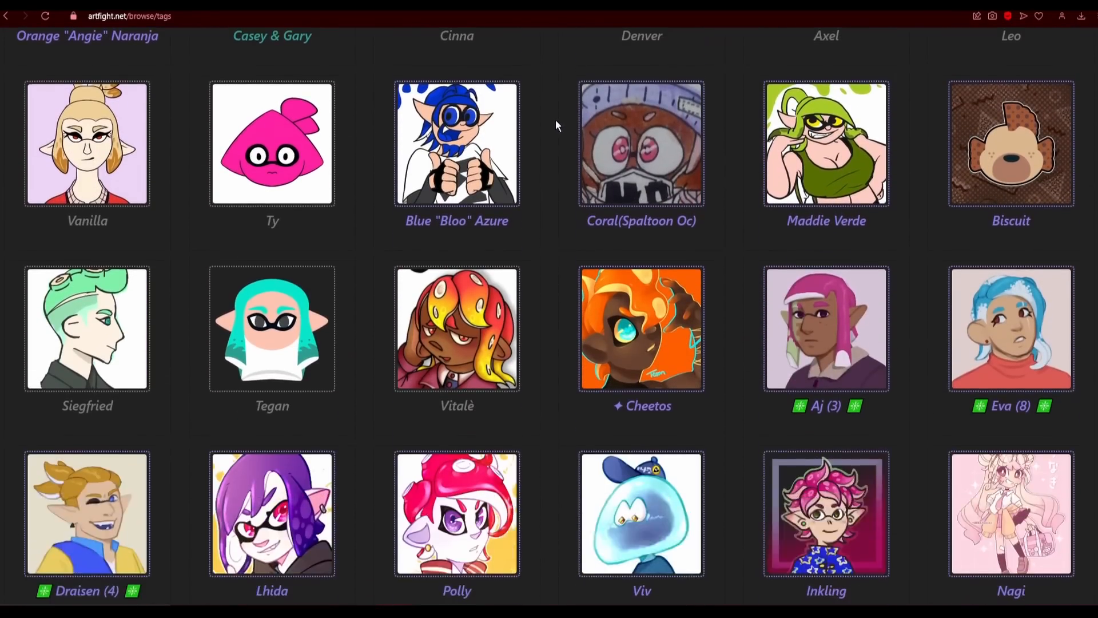
scroll(554, 126, down, 8)
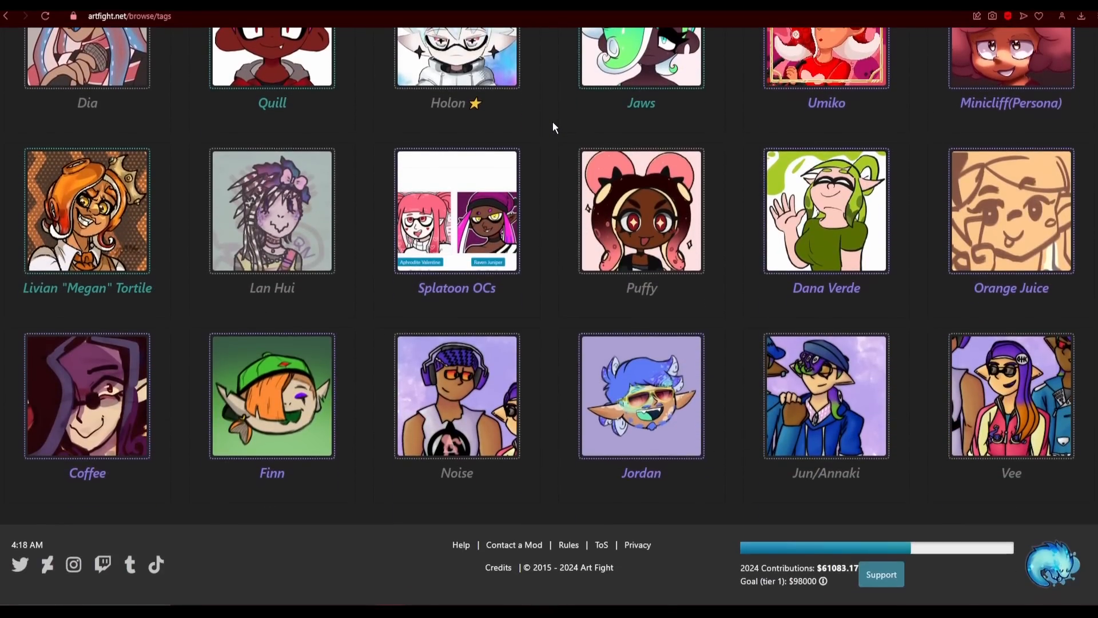
scroll(547, 127, up, 20)
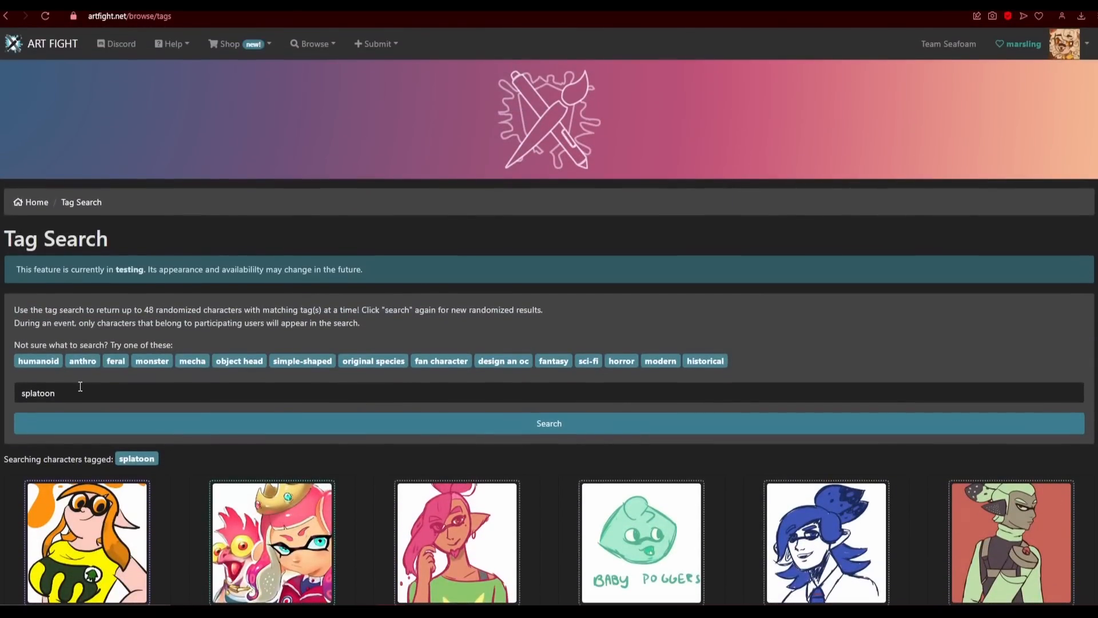
click(86, 430)
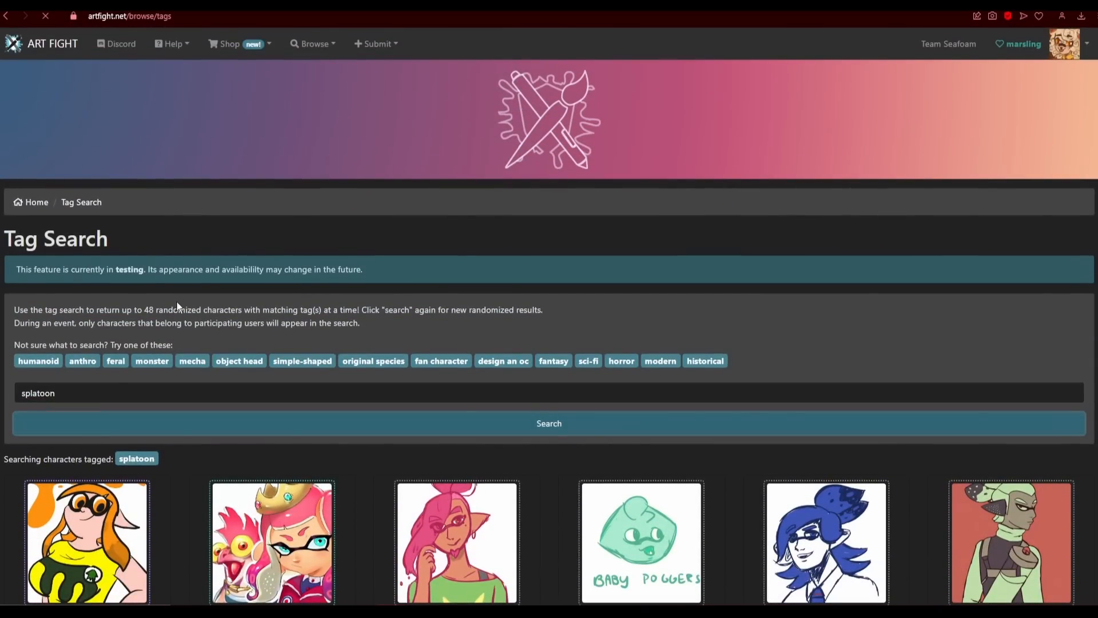
scroll(182, 244, down, 4)
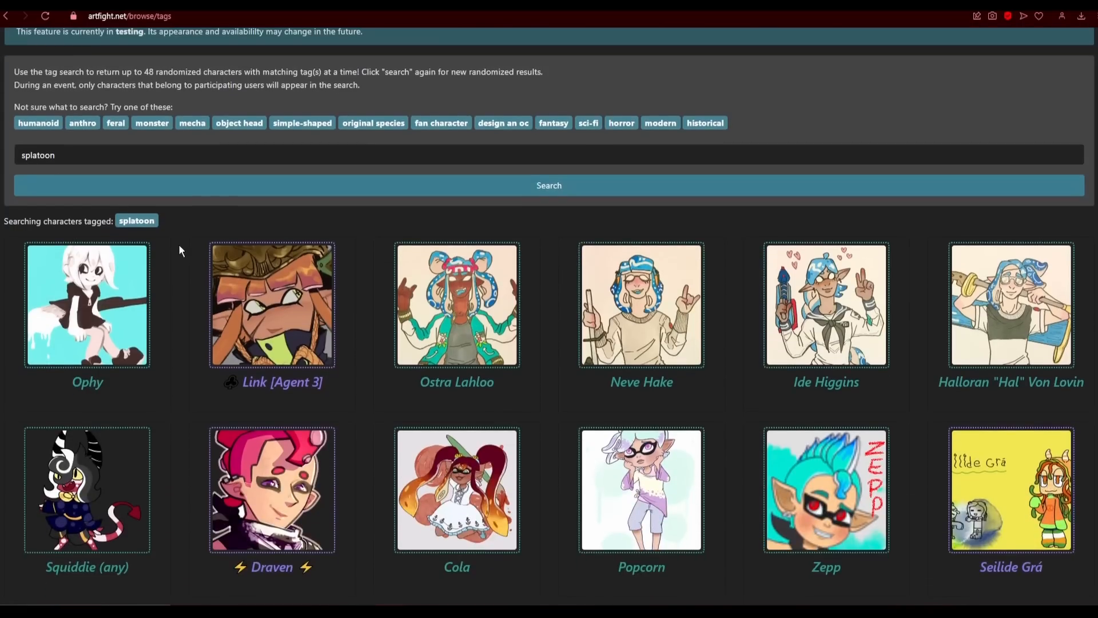
scroll(172, 250, down, 4)
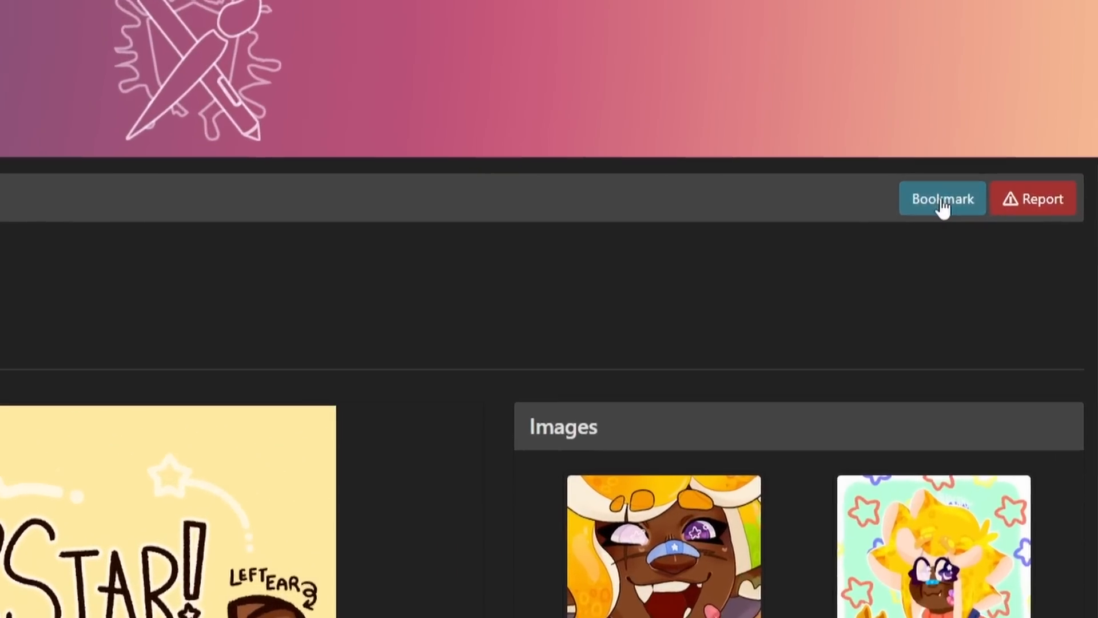
Bookmark the character Star (Octoling) with the description "yyyou're coming hgome with me" and order 8.
click(1003, 164)
text(yyyou're coming hgome with me)
click(531, 568)
text(8)
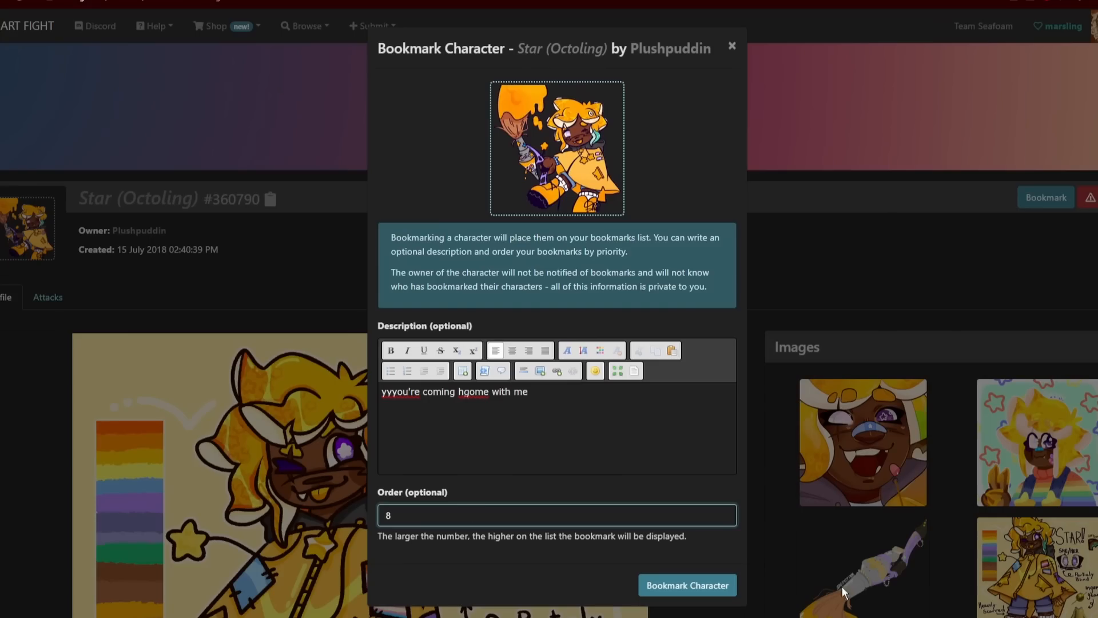
click(687, 585)
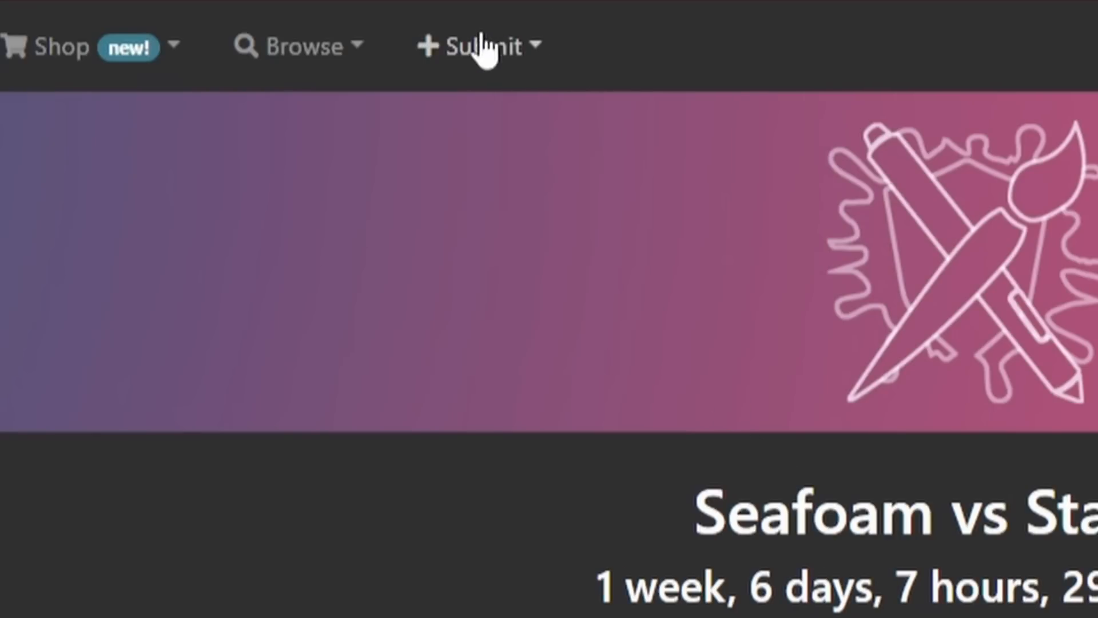
click(532, 48)
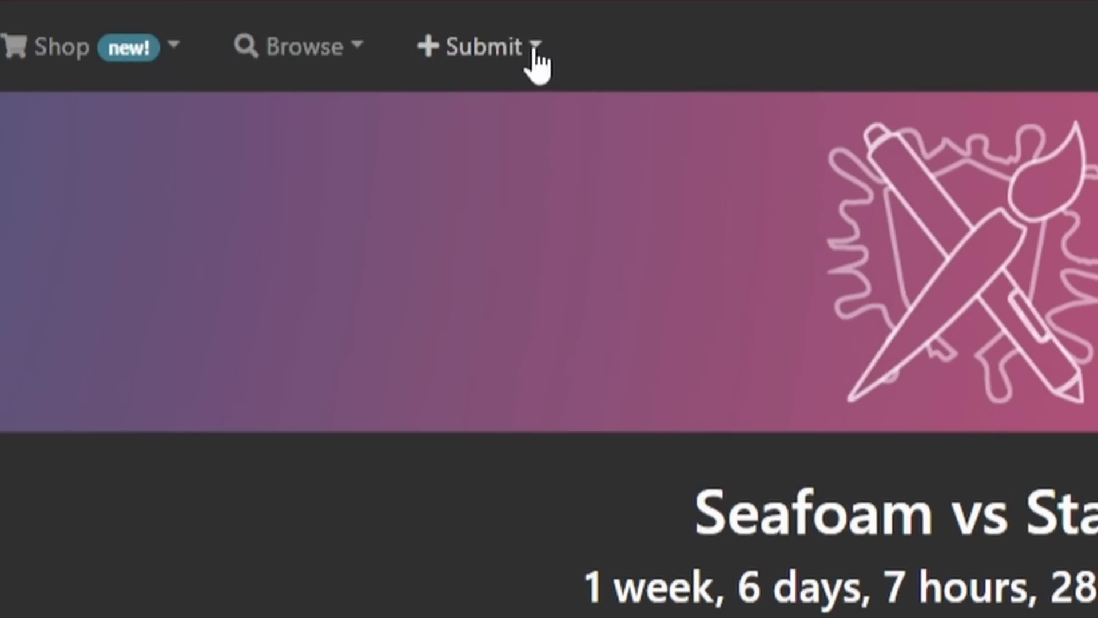
click(534, 57)
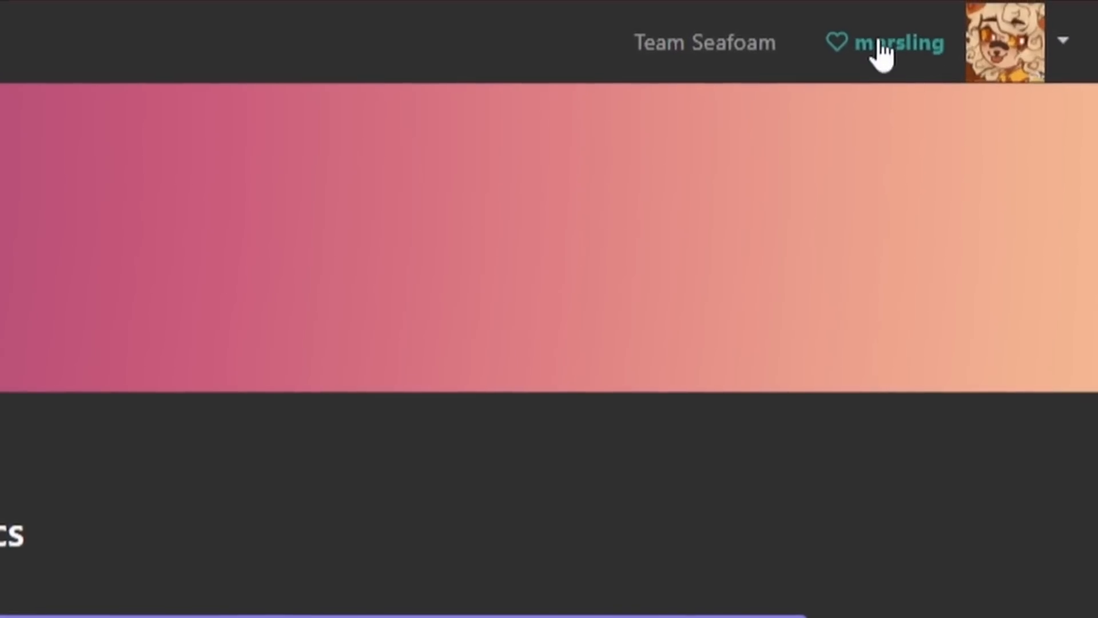
Open the account's own profile page, read its introduction and attack patterns, and check the account options.
click(915, 42)
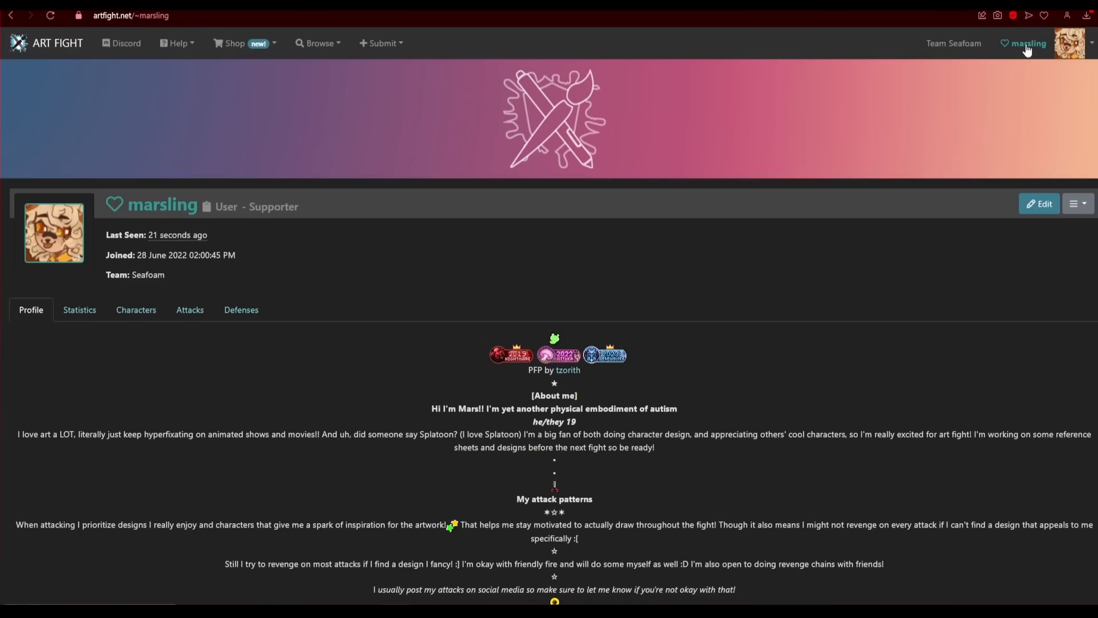
scroll(333, 301, down, 5)
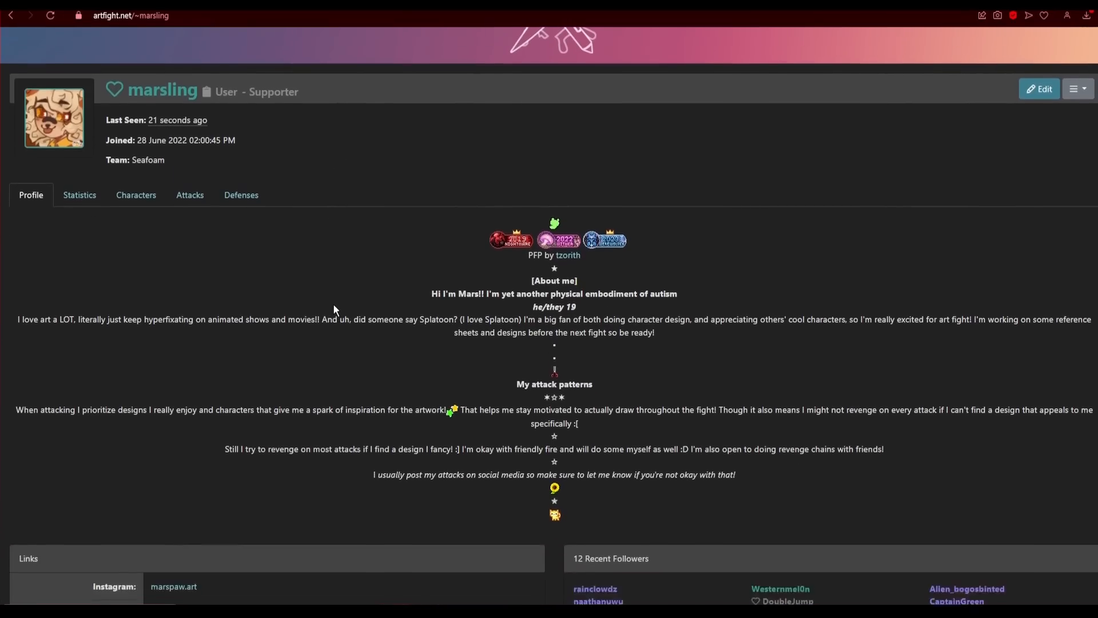
click(1092, 43)
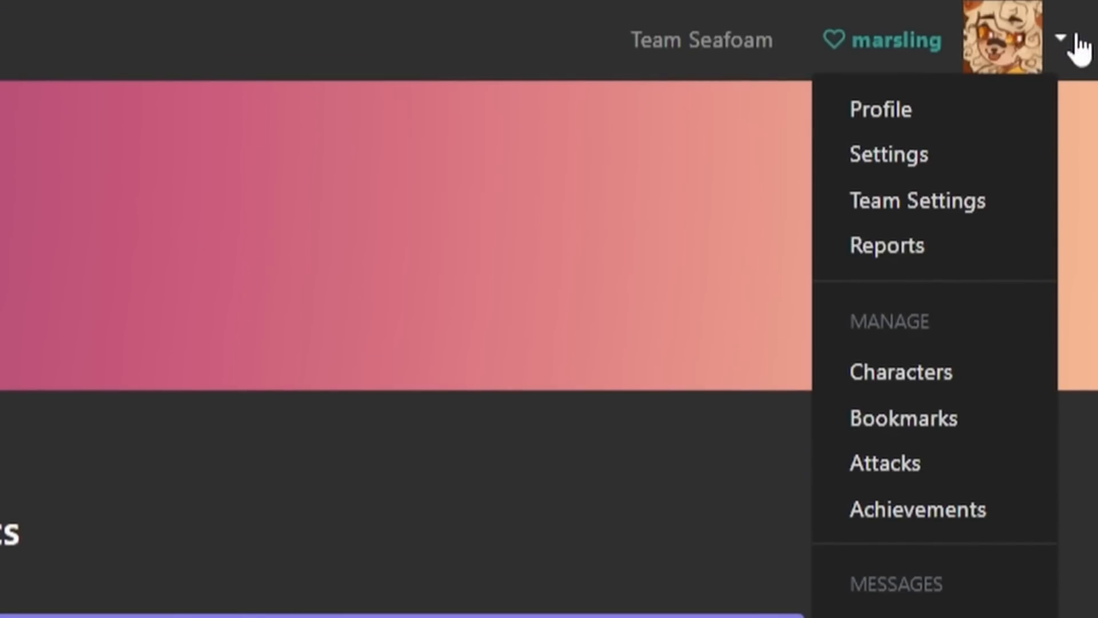
click(1077, 36)
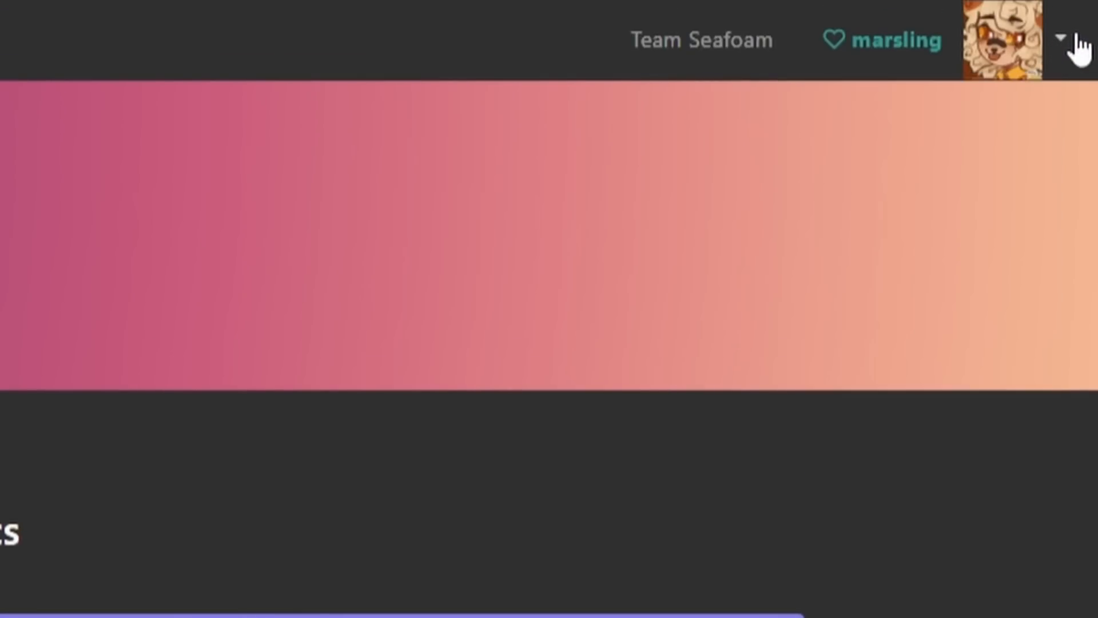
click(1053, 33)
click(961, 131)
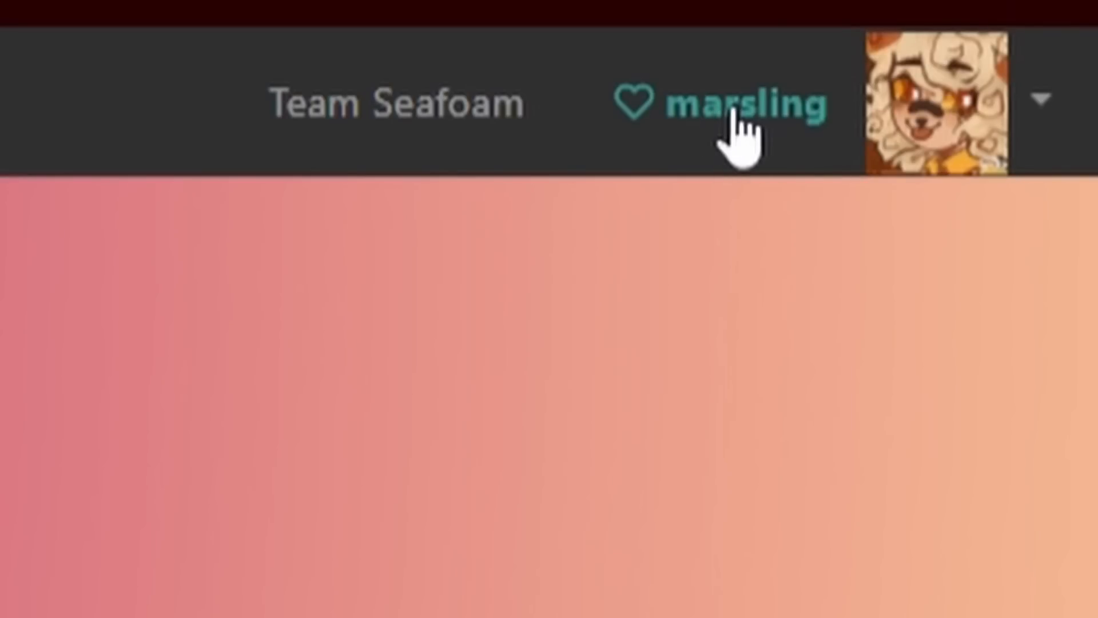
Open the account settings page, including through the profile's edit option.
click(1040, 99)
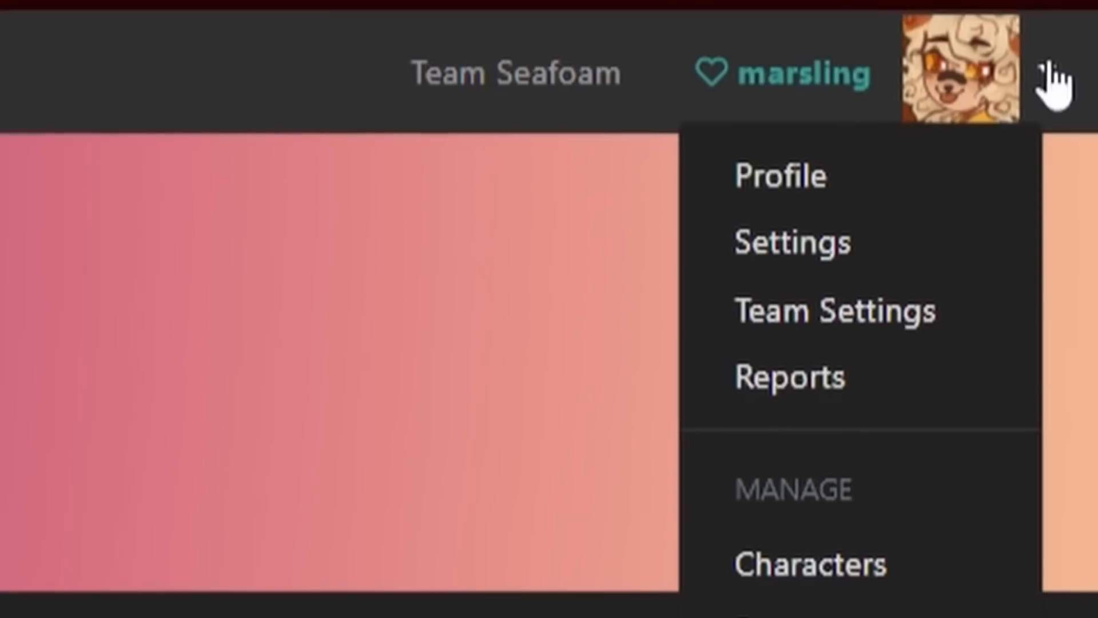
click(727, 309)
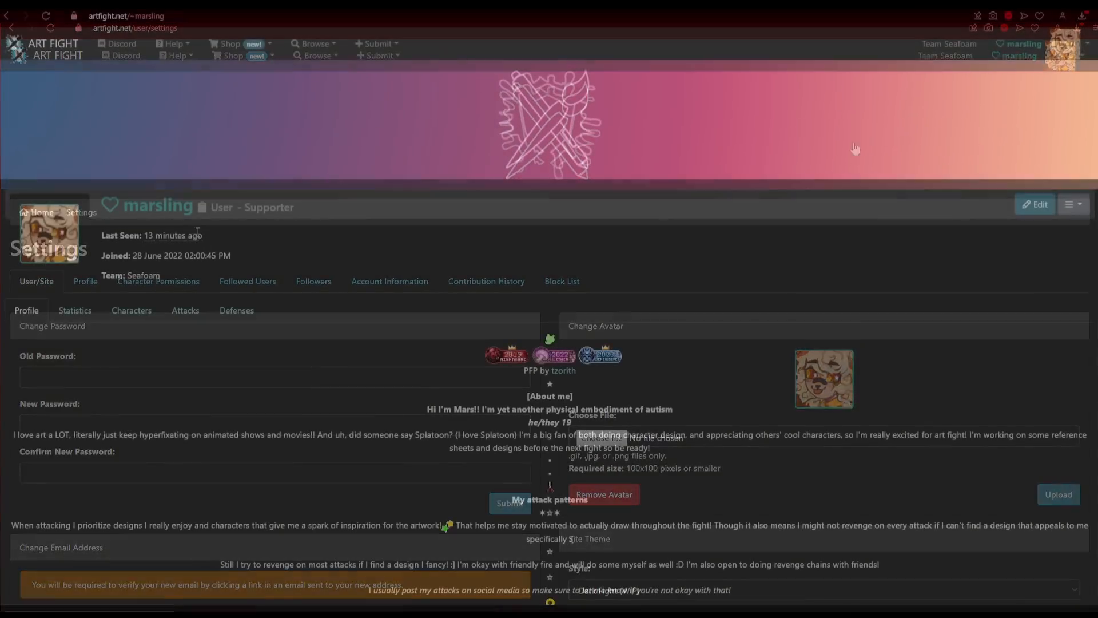
click(1040, 206)
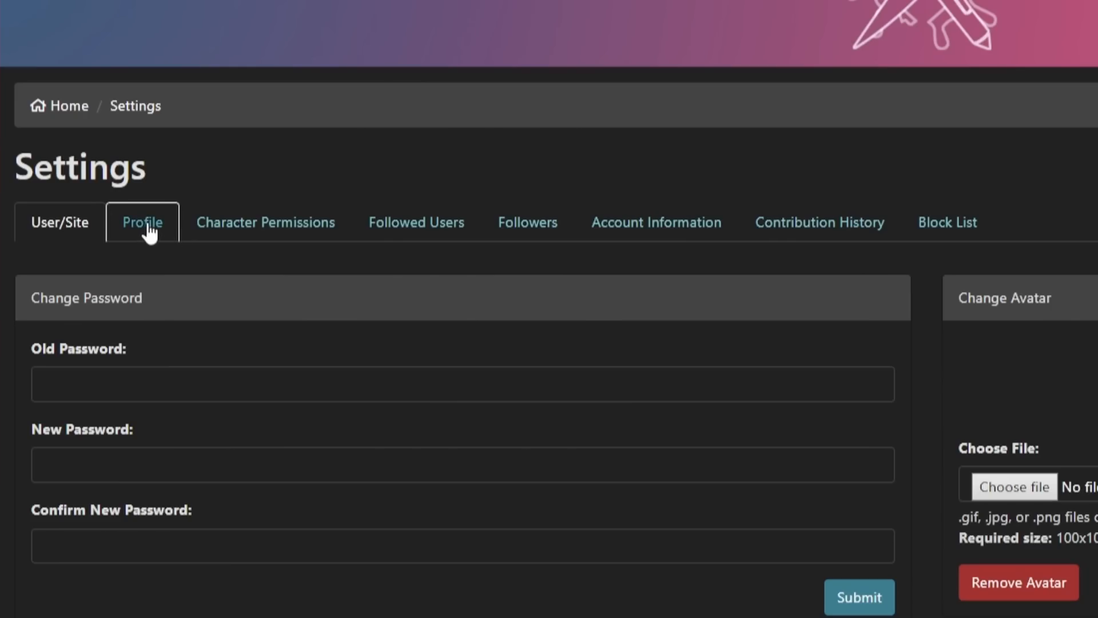
Look over the profile settings for last seen status, profile comments and links.
click(146, 226)
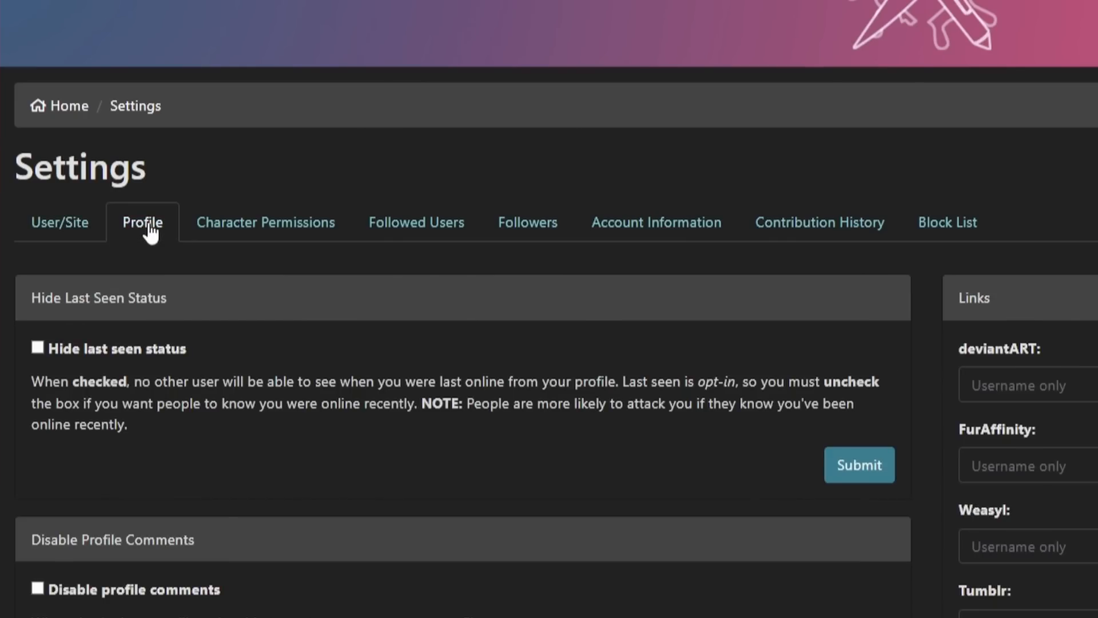
scroll(567, 295, down, 7)
scroll(574, 295, down, 1)
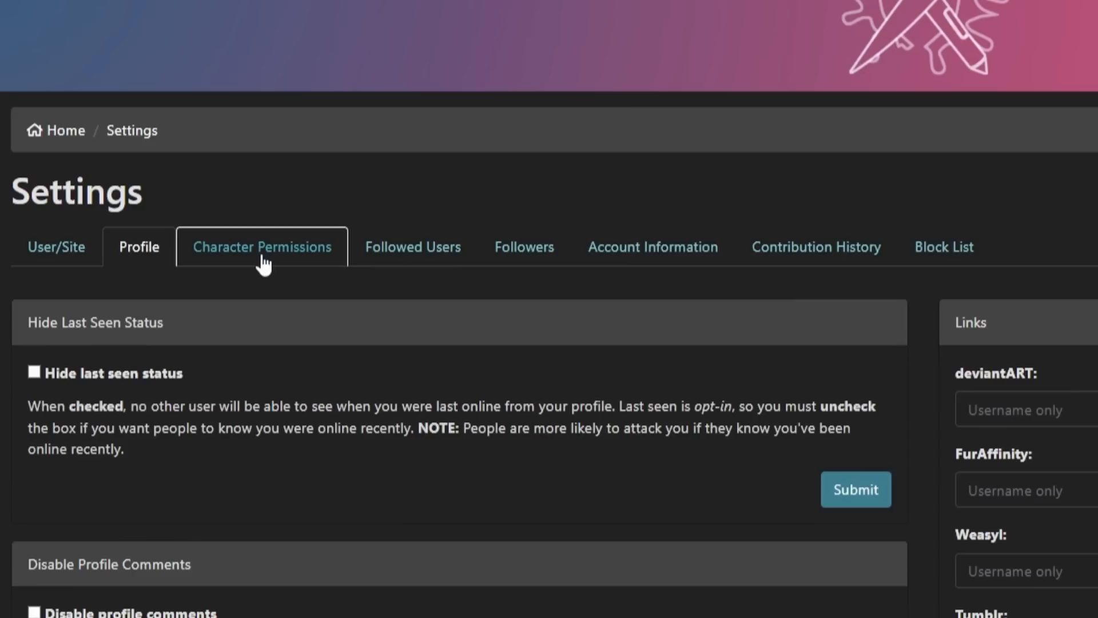
Open the character permission settings and read through the global permissions text.
click(259, 251)
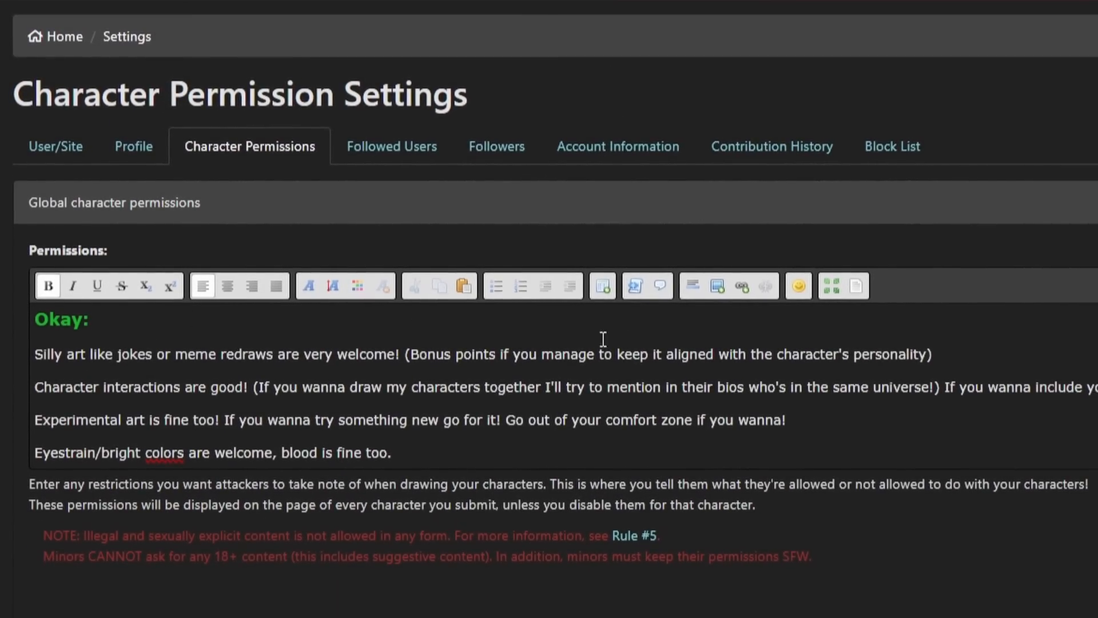
scroll(911, 389, down, 5)
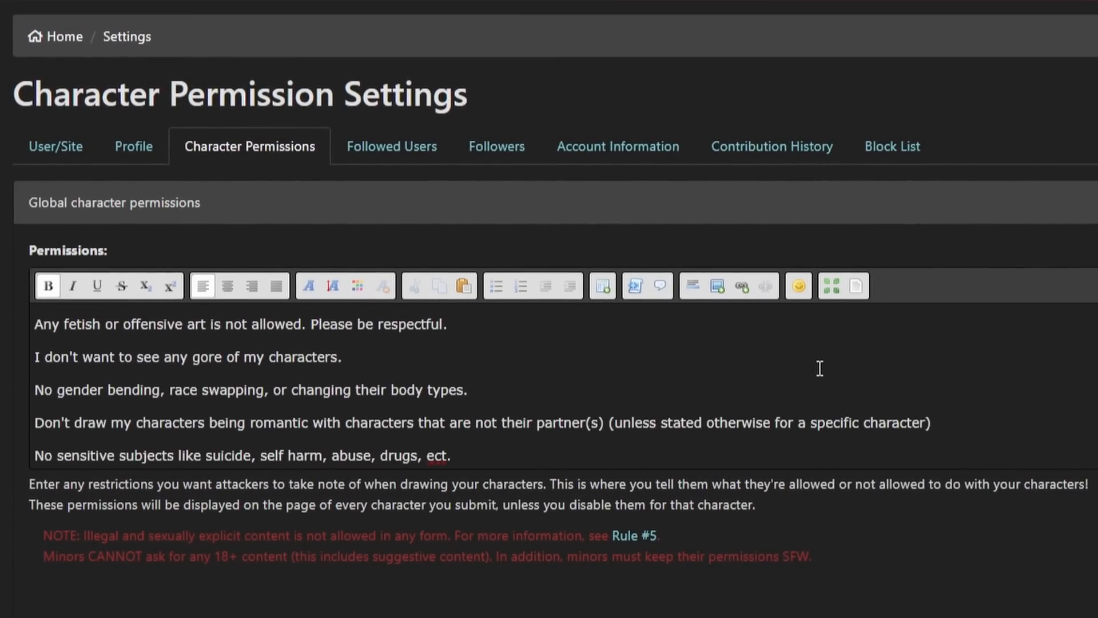
scroll(818, 369, up, 5)
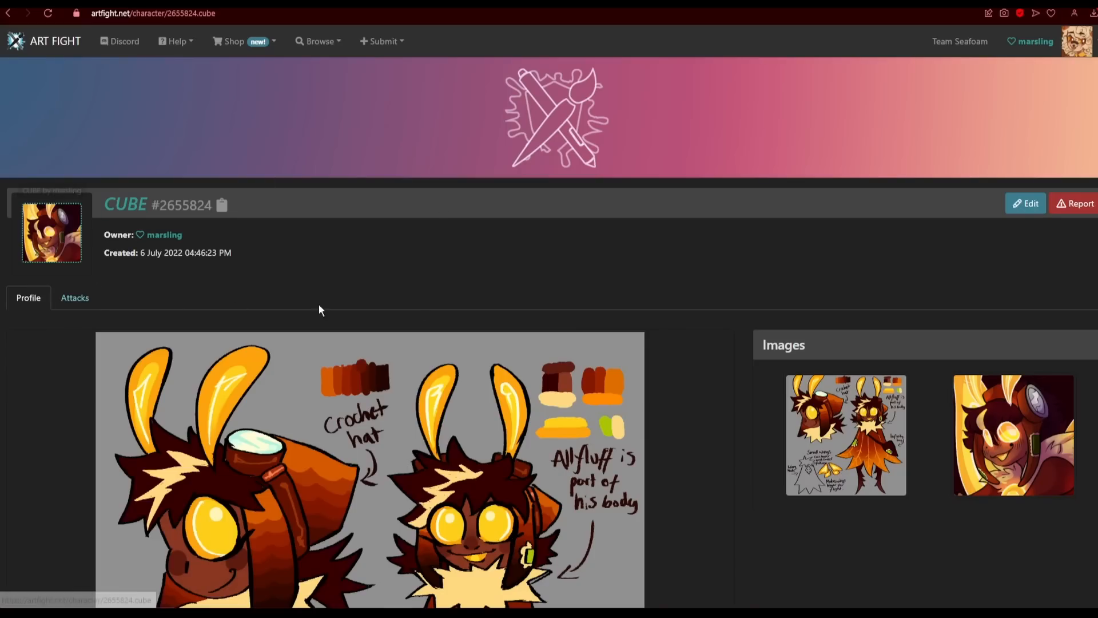
Review the permissions on CUBE's character page and highlight the owner's global permissions text.
scroll(319, 309, down, 15)
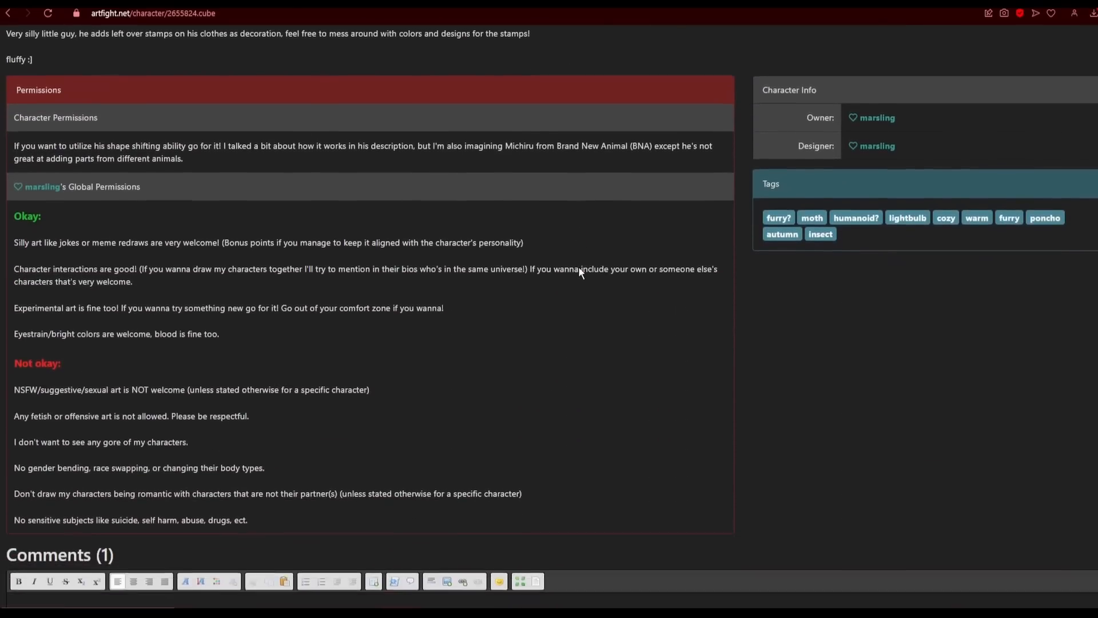
scroll(578, 268, up, 1)
drag(14, 260, 512, 572)
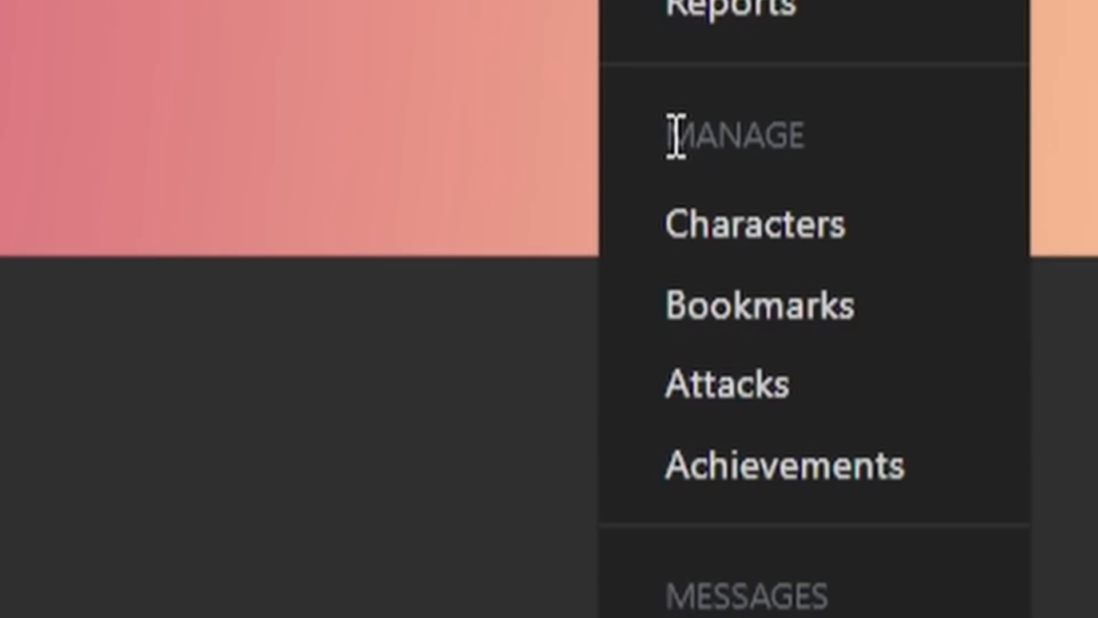
Point out the Manage group in the account options and open the character management page.
drag(675, 135, 844, 143)
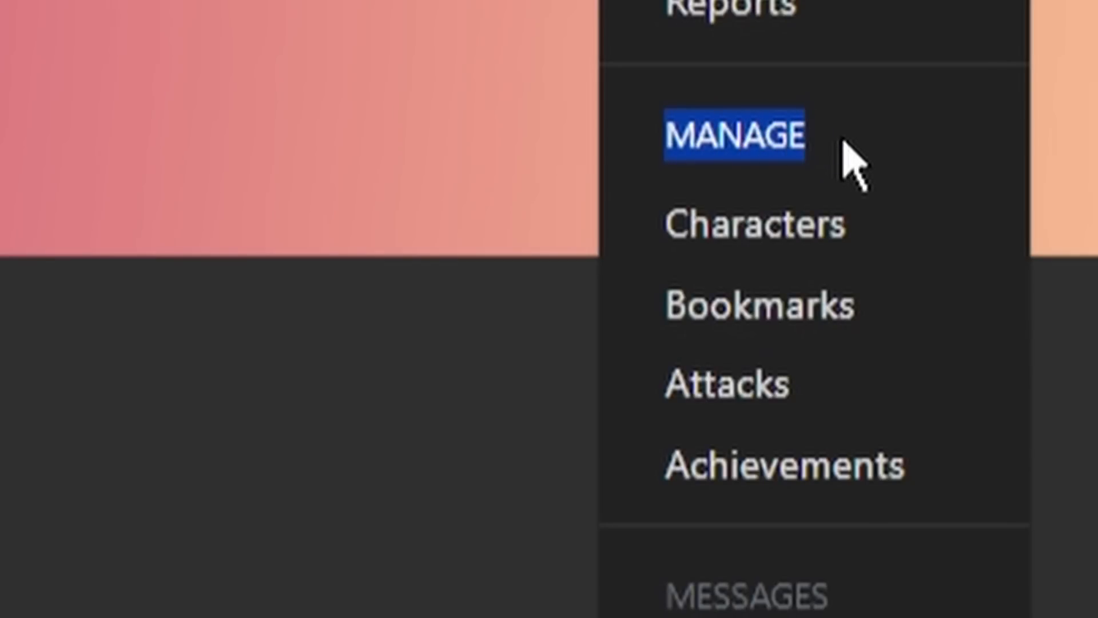
click(844, 143)
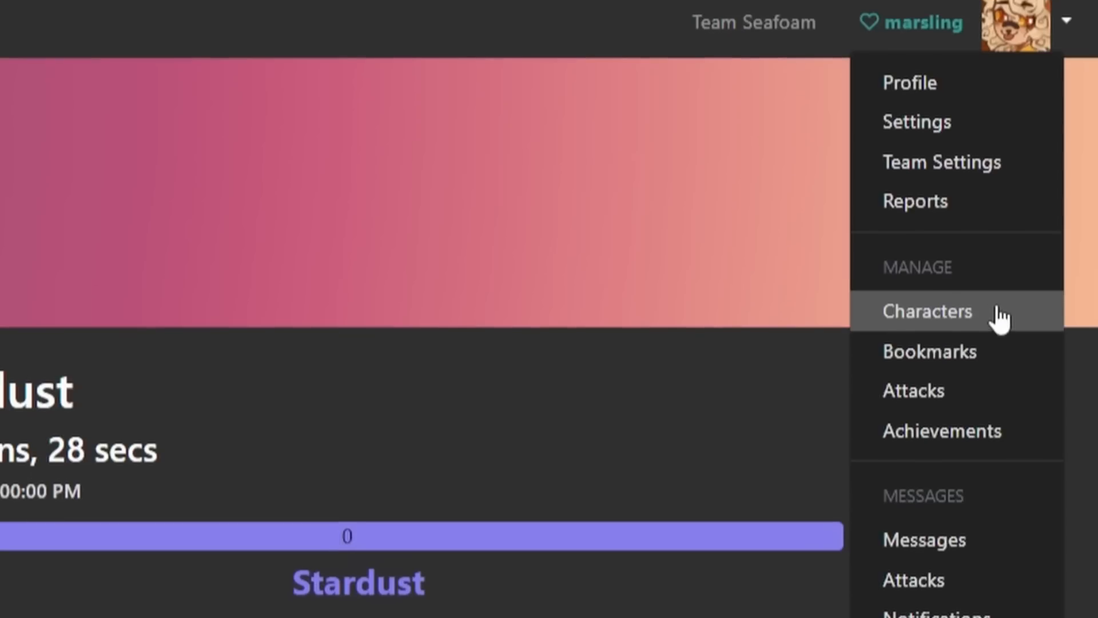
click(983, 246)
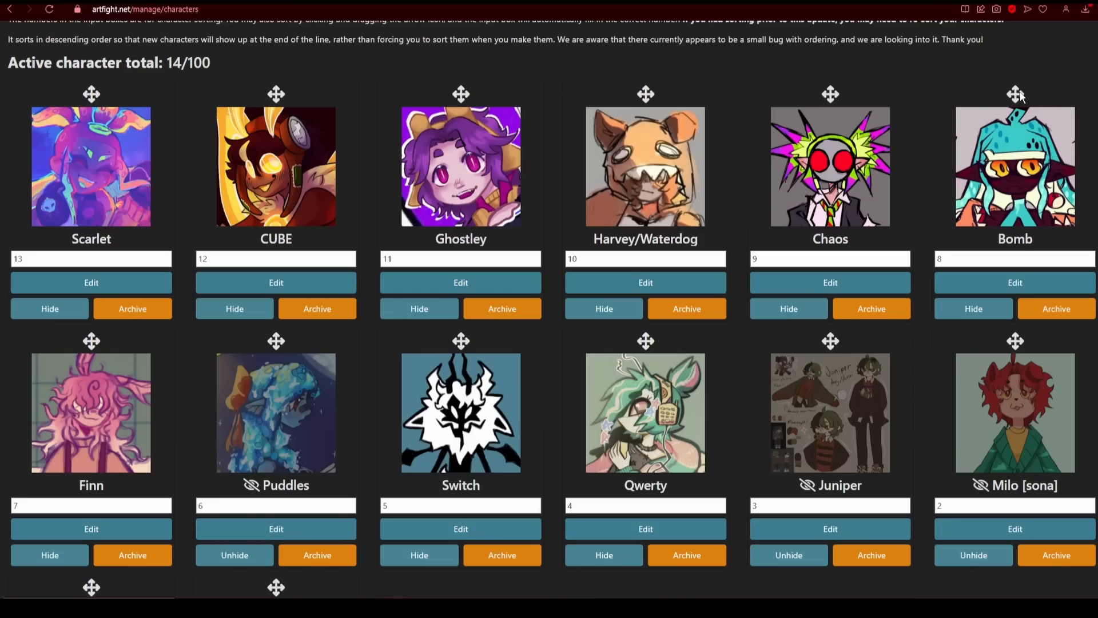
Try reordering Bomb and hiding Harvey/Waterdog in the active character roster, and look over the listed characters.
mouse_move(1015, 93)
mouse_down()
mouse_move(830, 89)
mouse_move(1006, 95)
mouse_up()
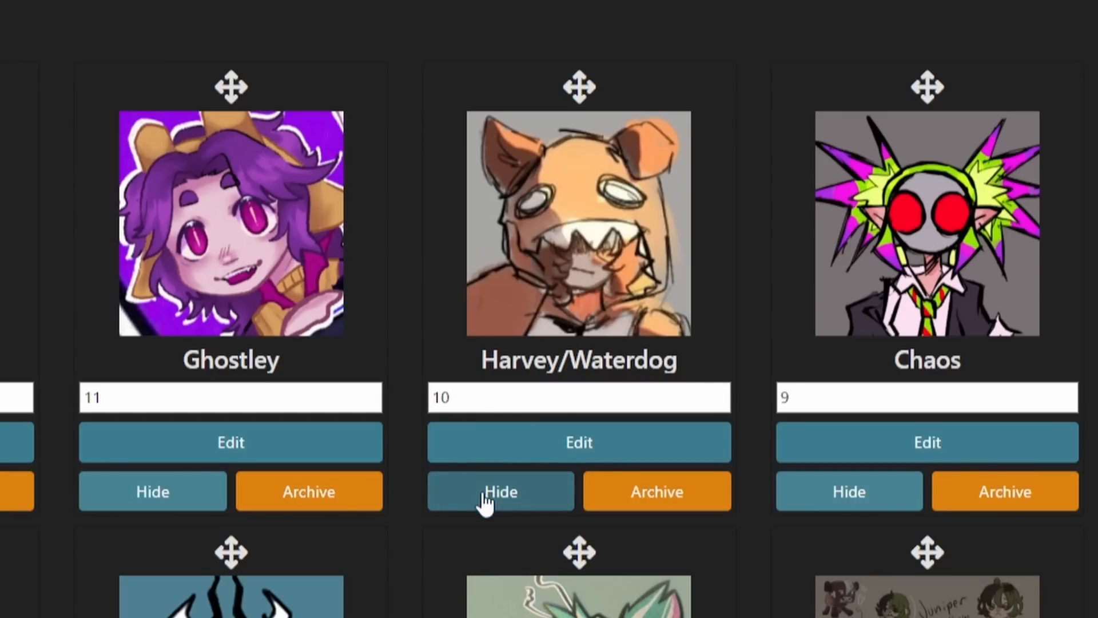
click(503, 493)
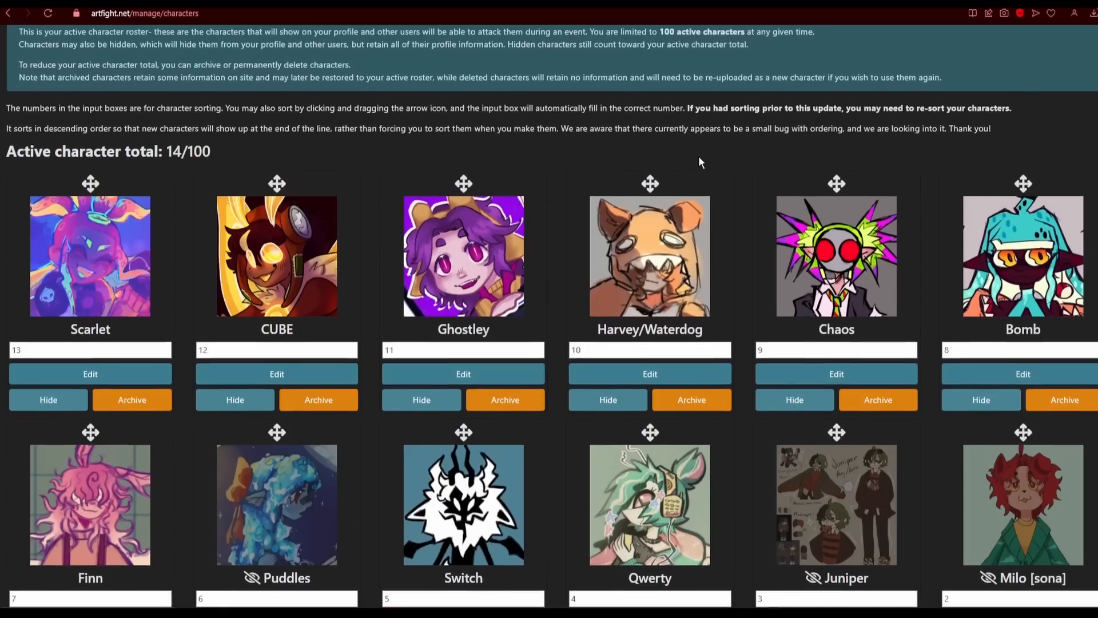
scroll(700, 162, down, 3)
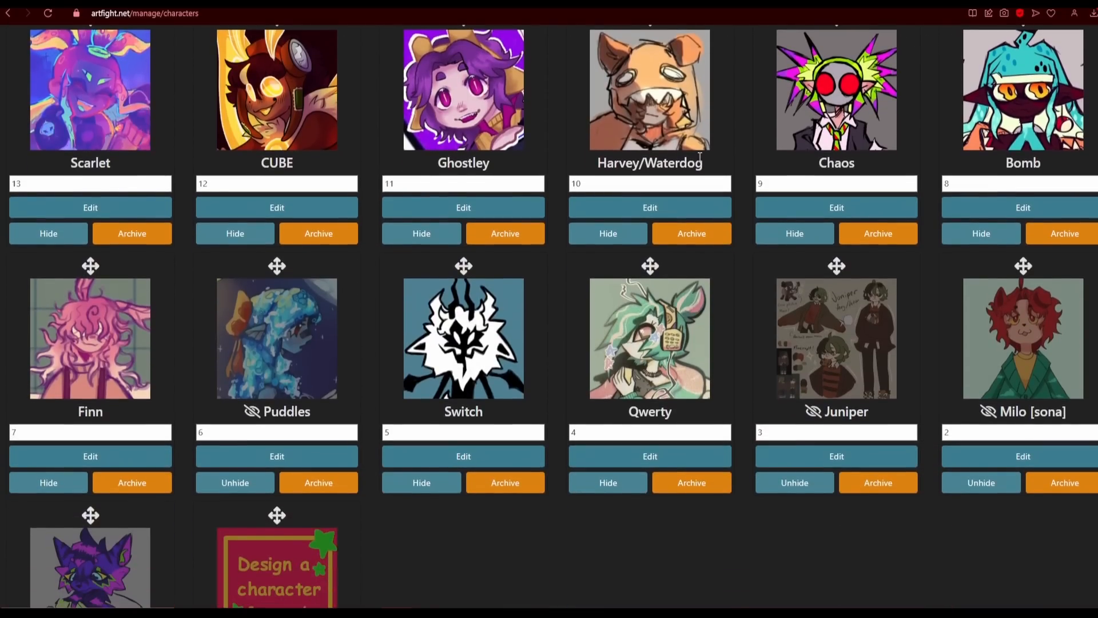
Open the new character submission form from the character management page and look it over.
scroll(700, 160, up, 8)
click(1090, 203)
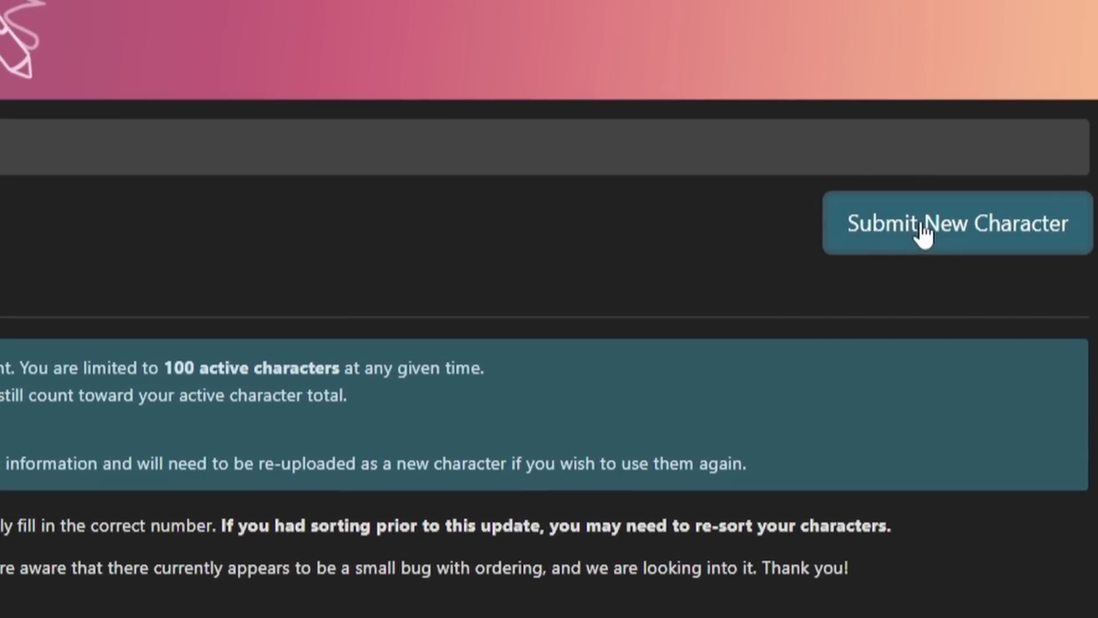
click(1010, 244)
scroll(447, 177, down, 3)
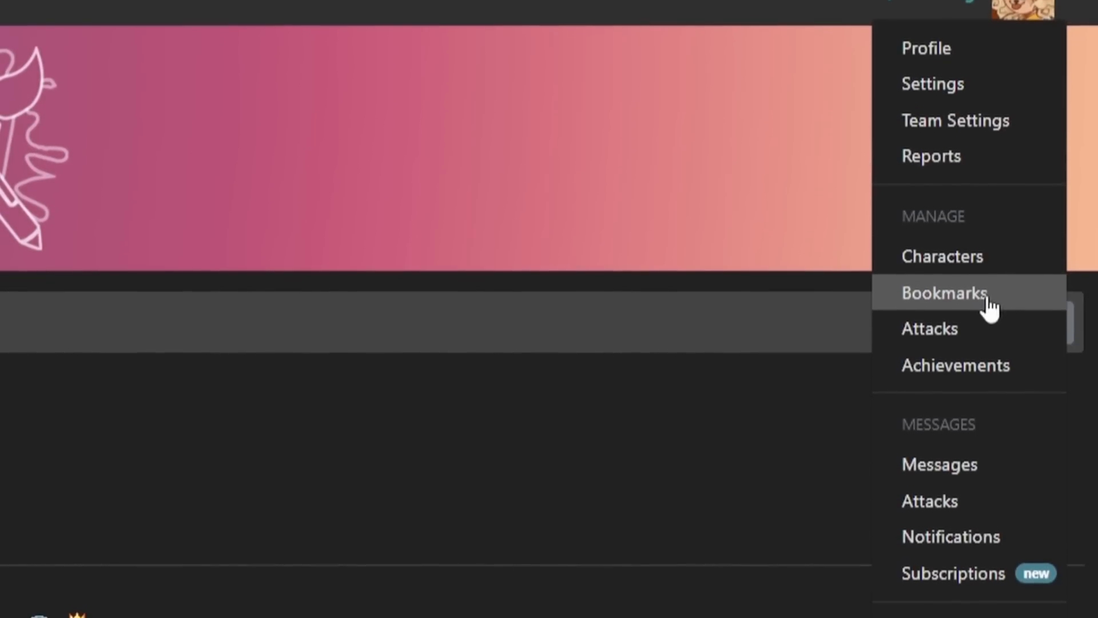
Open the character bookmarks list, check Fritz's bookmark editing options without saving, and look through the list.
click(986, 328)
click(1060, 296)
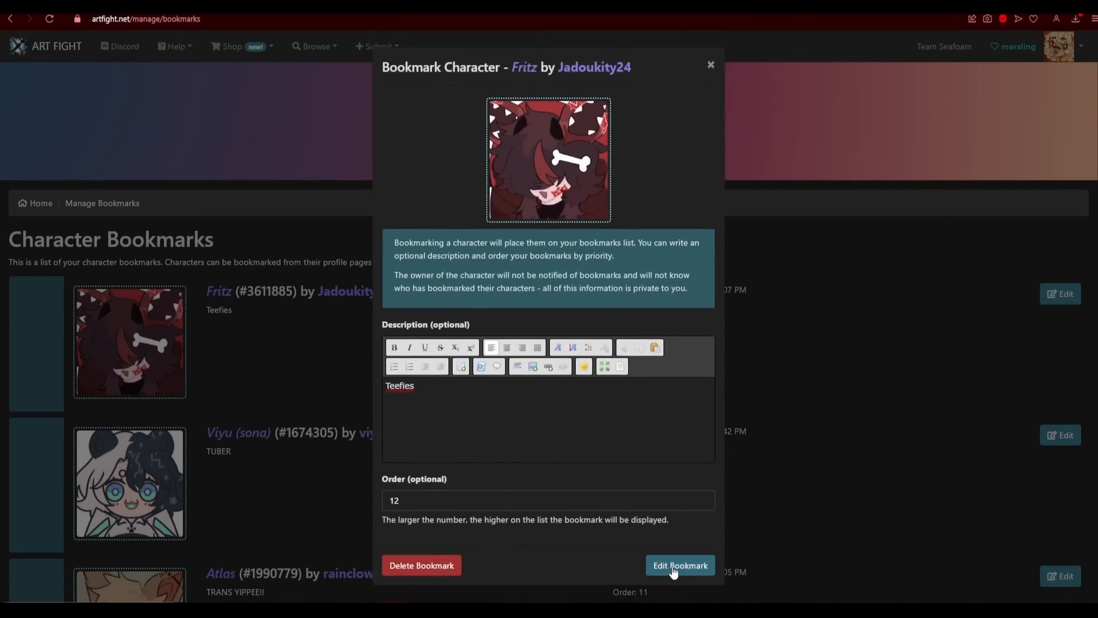
click(712, 67)
scroll(438, 132, down, 2)
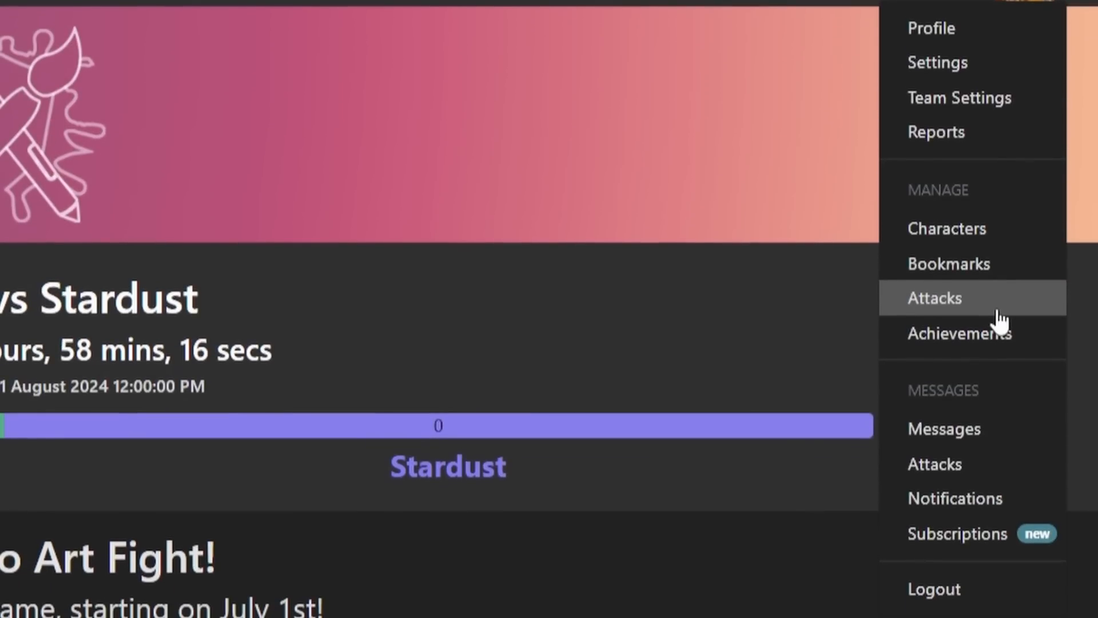
Open the attack management page, look over the AKI TURNED GREEN attack's settings and the guide on rating attacks.
click(997, 314)
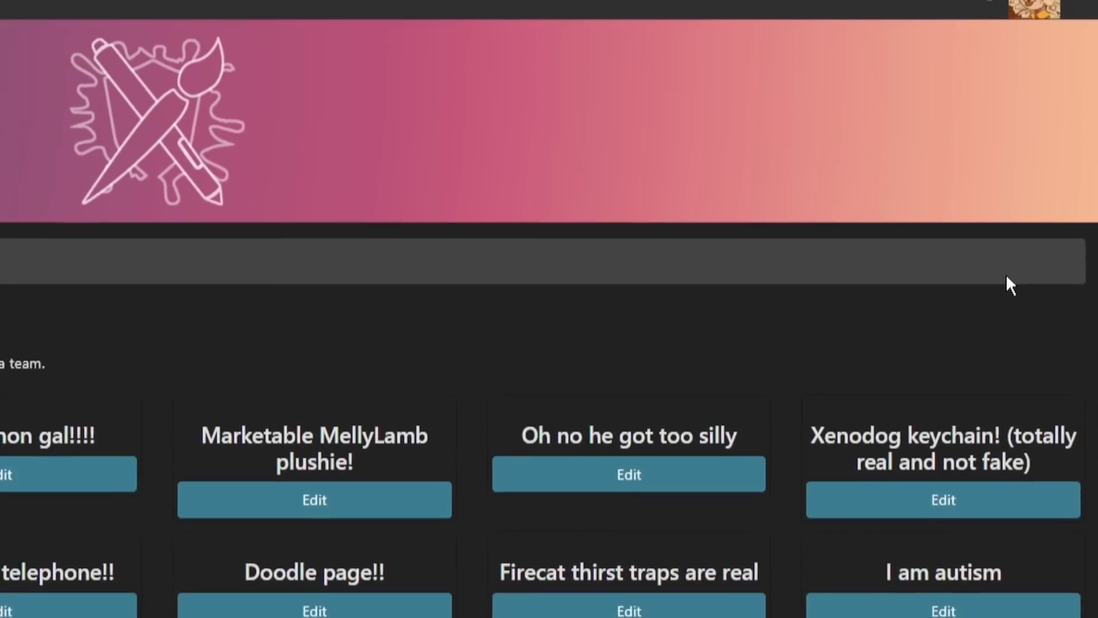
scroll(1048, 184, down, 7)
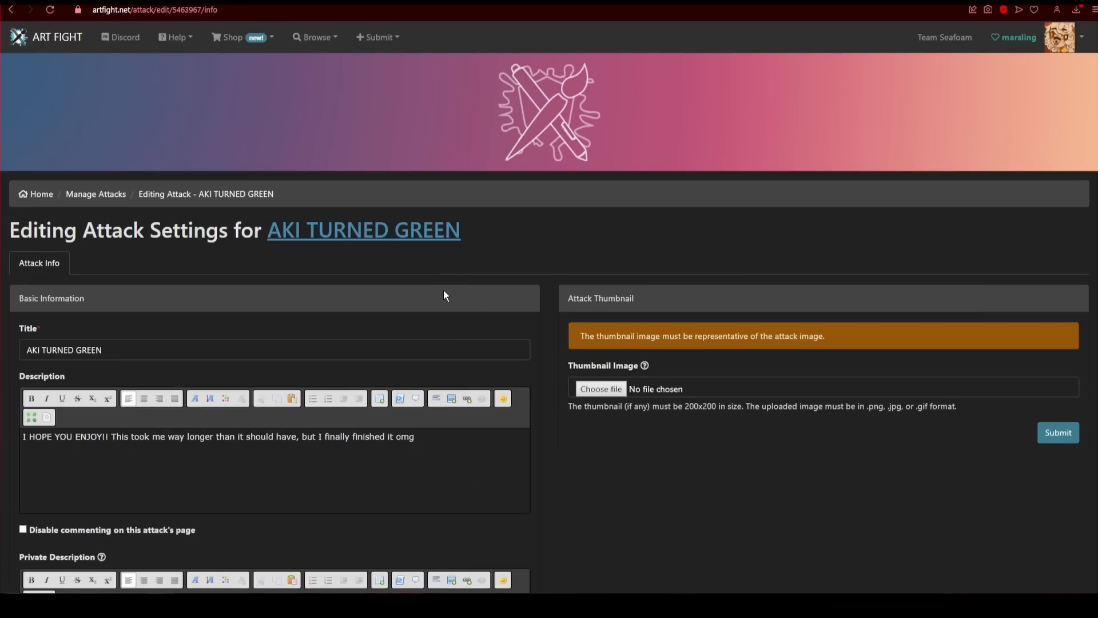
scroll(444, 296, down, 5)
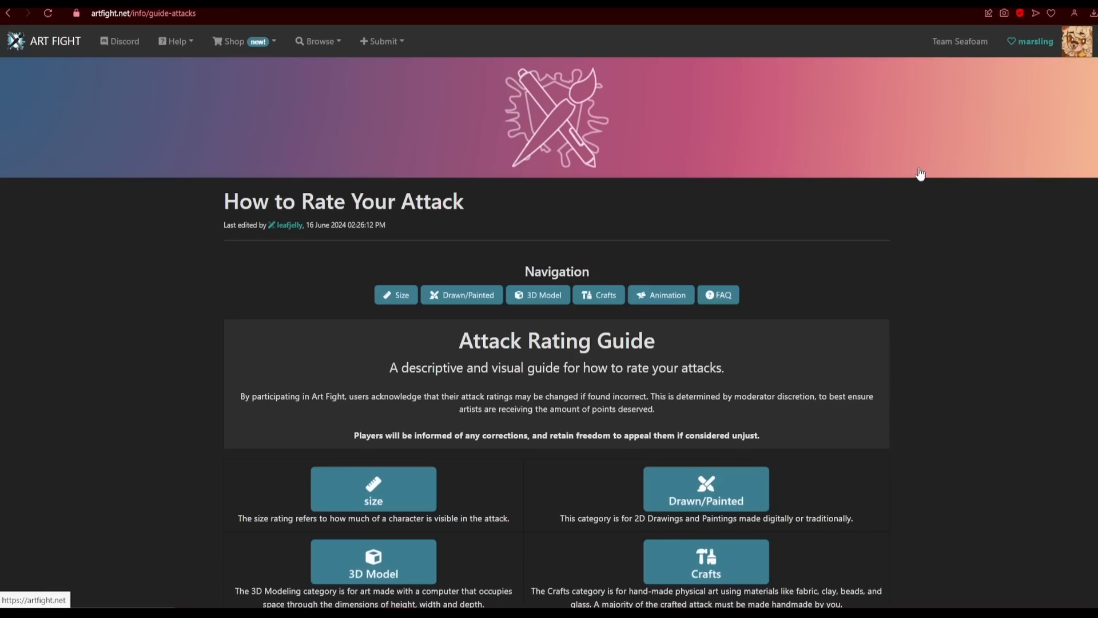
scroll(906, 182, down, 2)
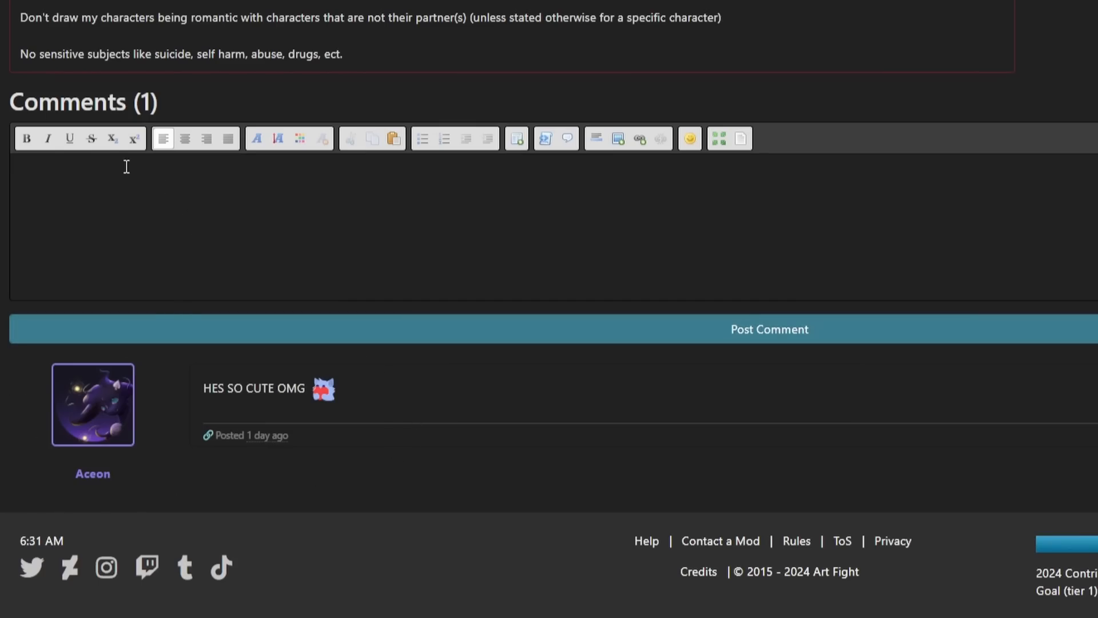
text(@ad)
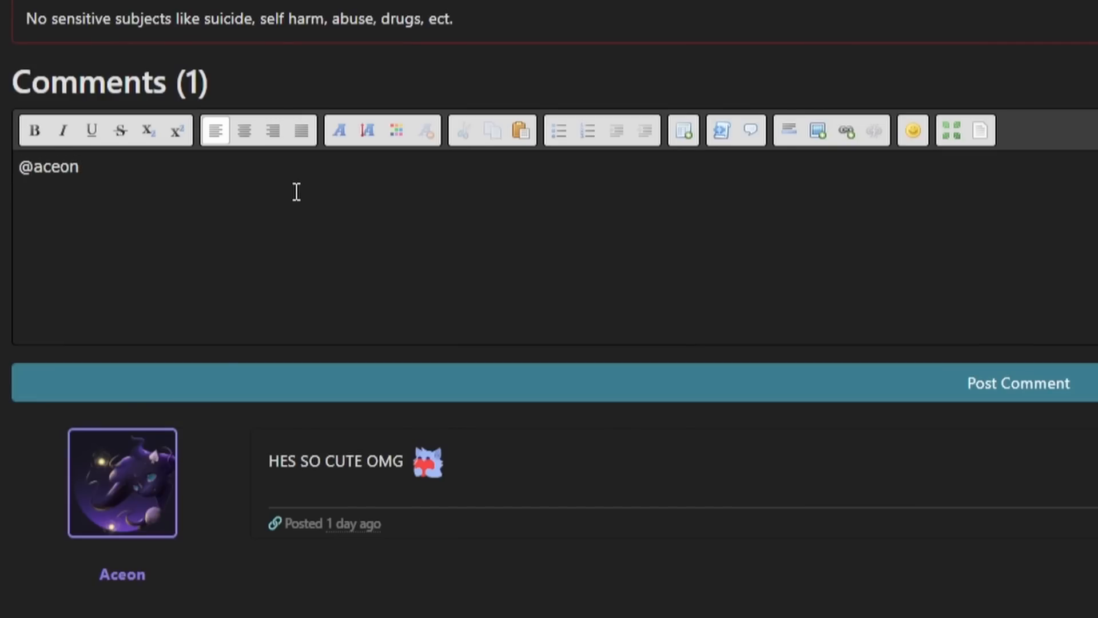
key(BackSpace)
key(BackSpace)
key(BackSpace)
click(901, 131)
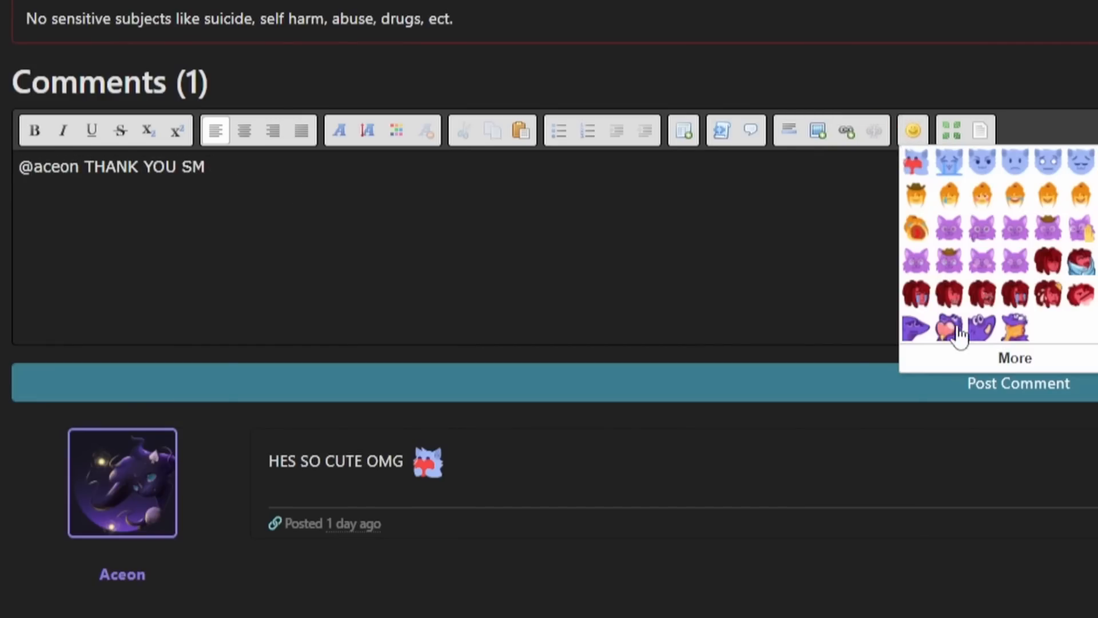
click(956, 328)
click(346, 392)
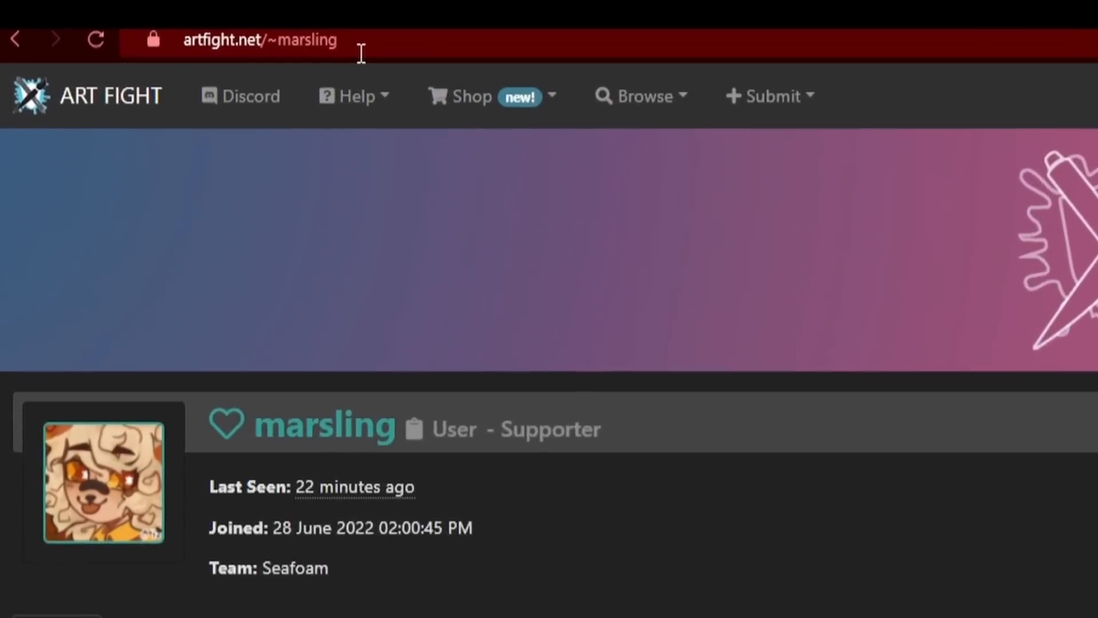
click(182, 27)
double_click(185, 27)
text(biggy)
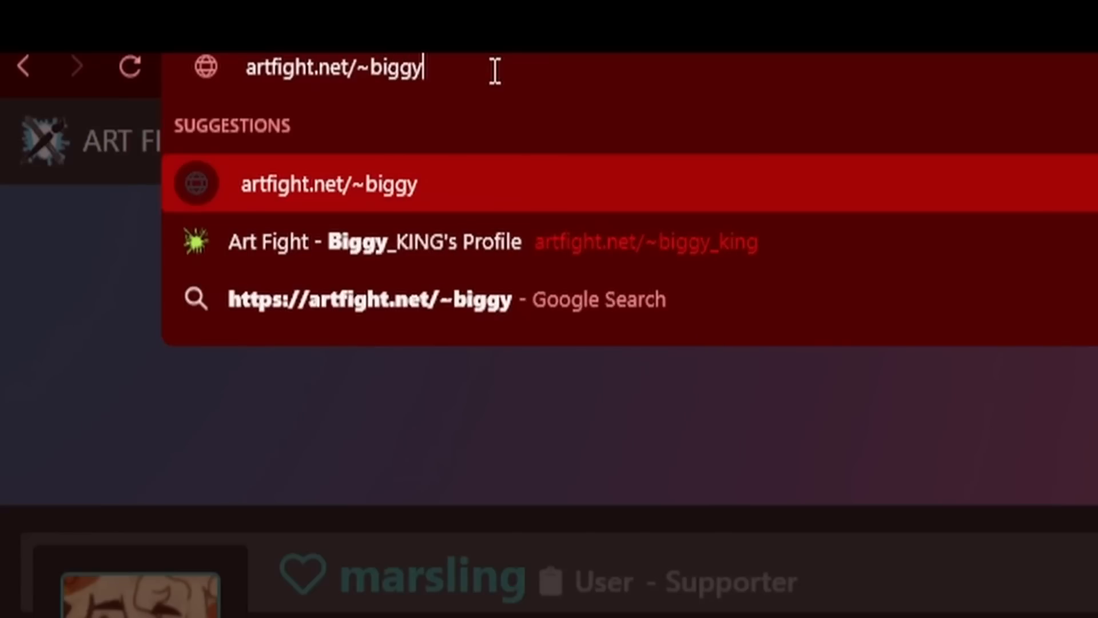
text(_king)
key(Return)
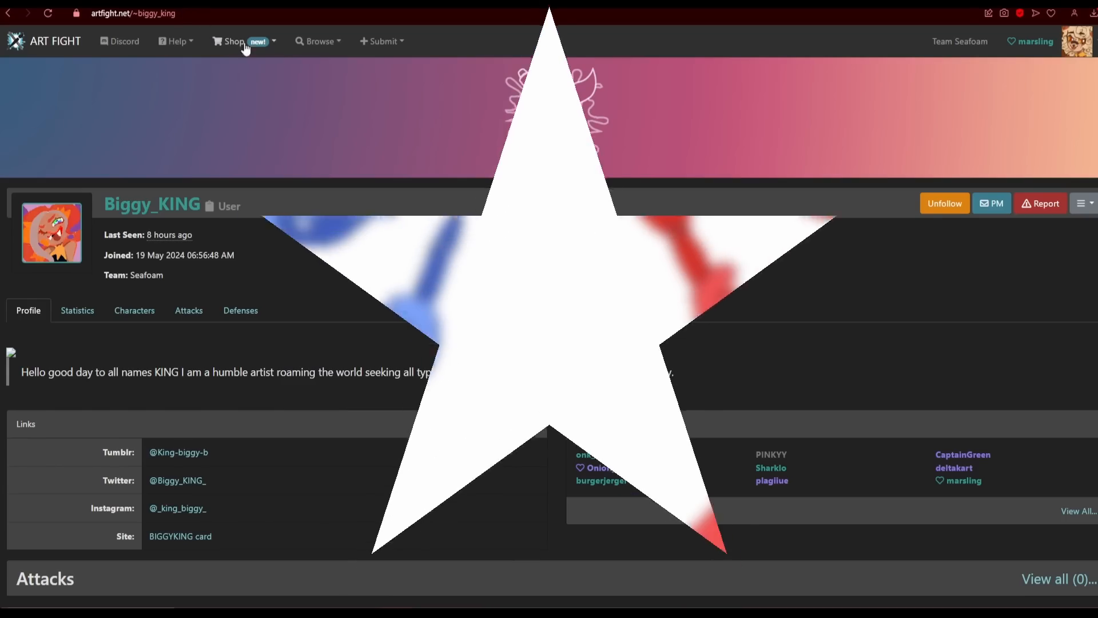
Open the character submission form from the site navigation and look over its sections.
click(542, 93)
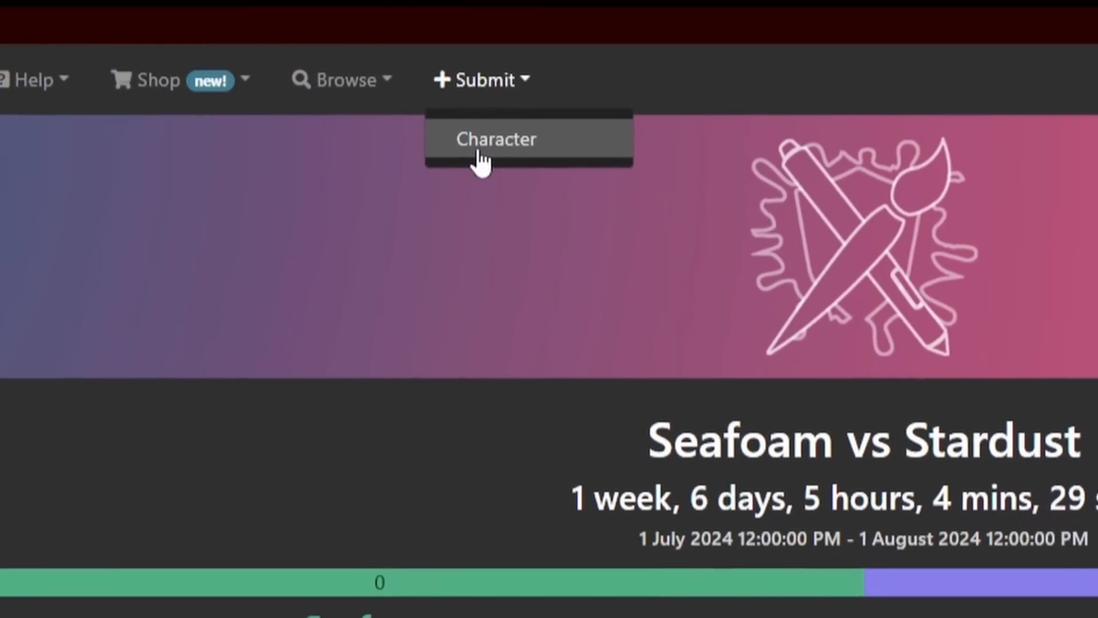
click(480, 150)
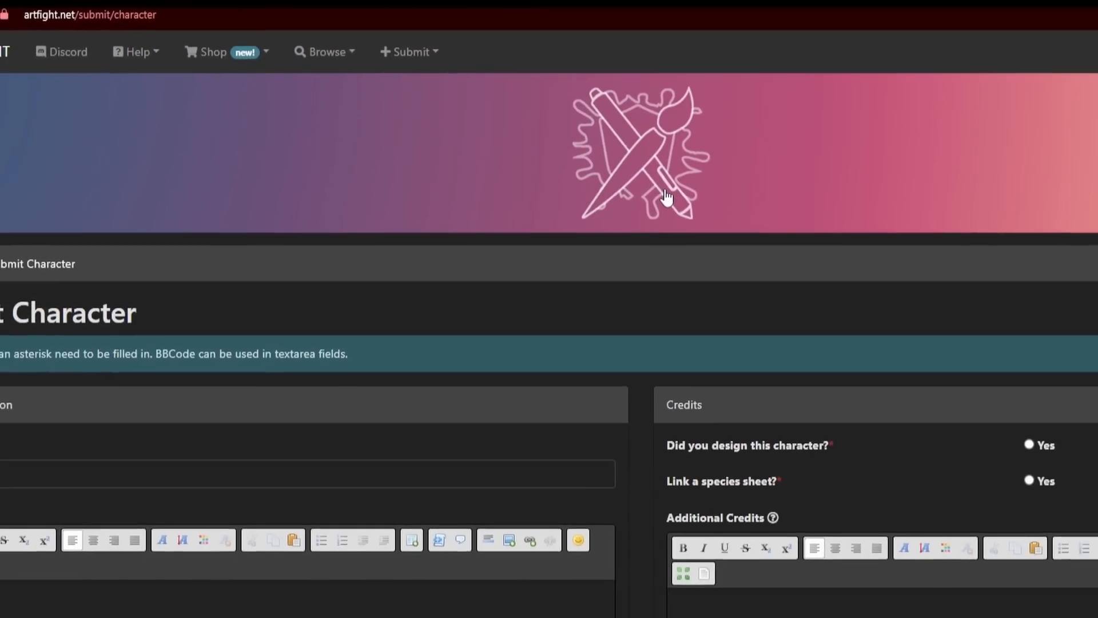
scroll(578, 153, down, 3)
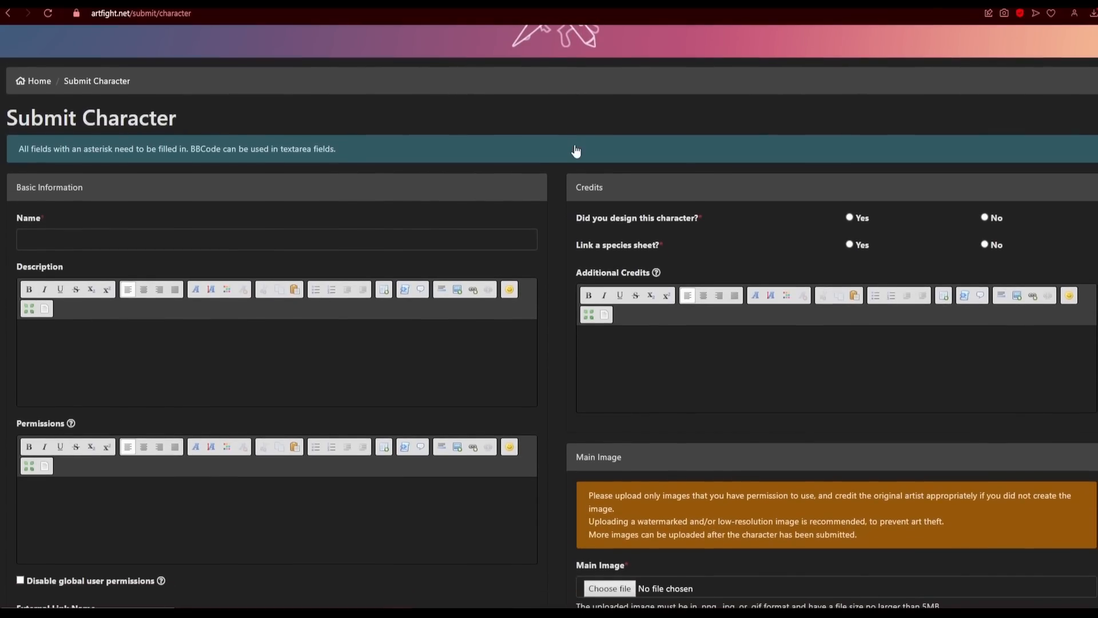
scroll(559, 109, down, 5)
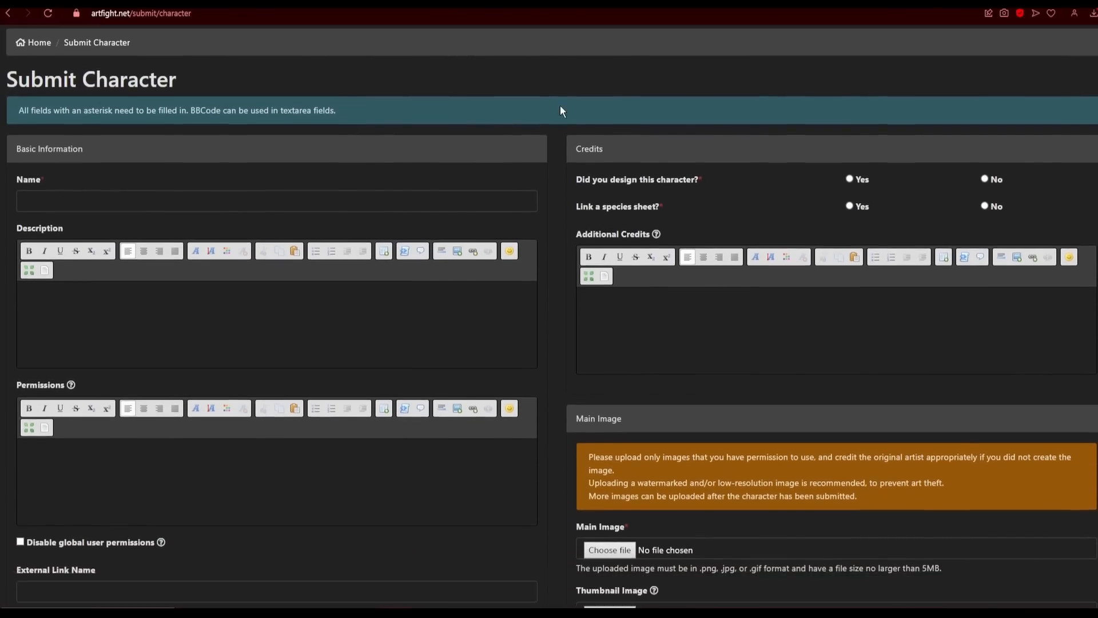
Name the character Mars and describe it, starting with "he/him probably" and noting that it is a candle cat sona.
scroll(559, 114, down, 4)
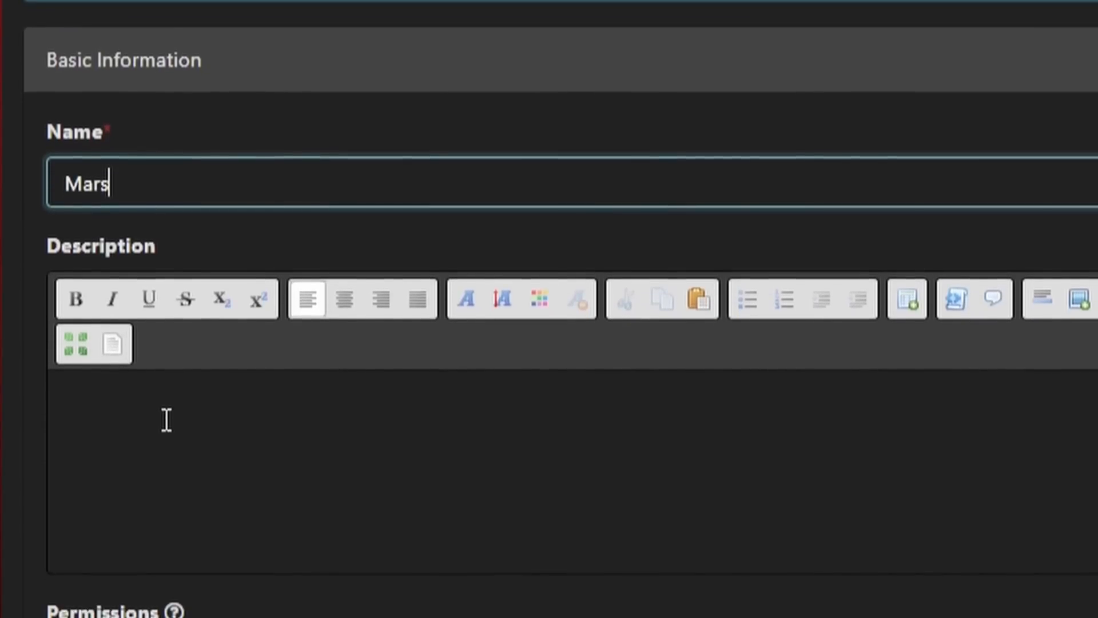
click(277, 594)
text(he)
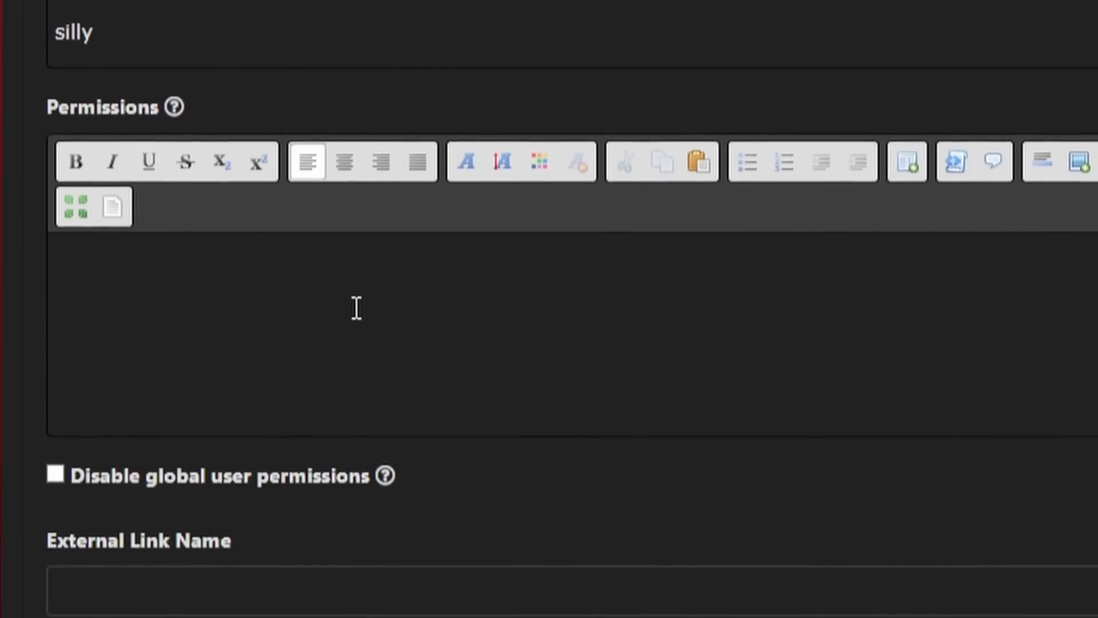
Check the form's permissions field and review the global character permissions in the account settings.
click(352, 303)
text(:)
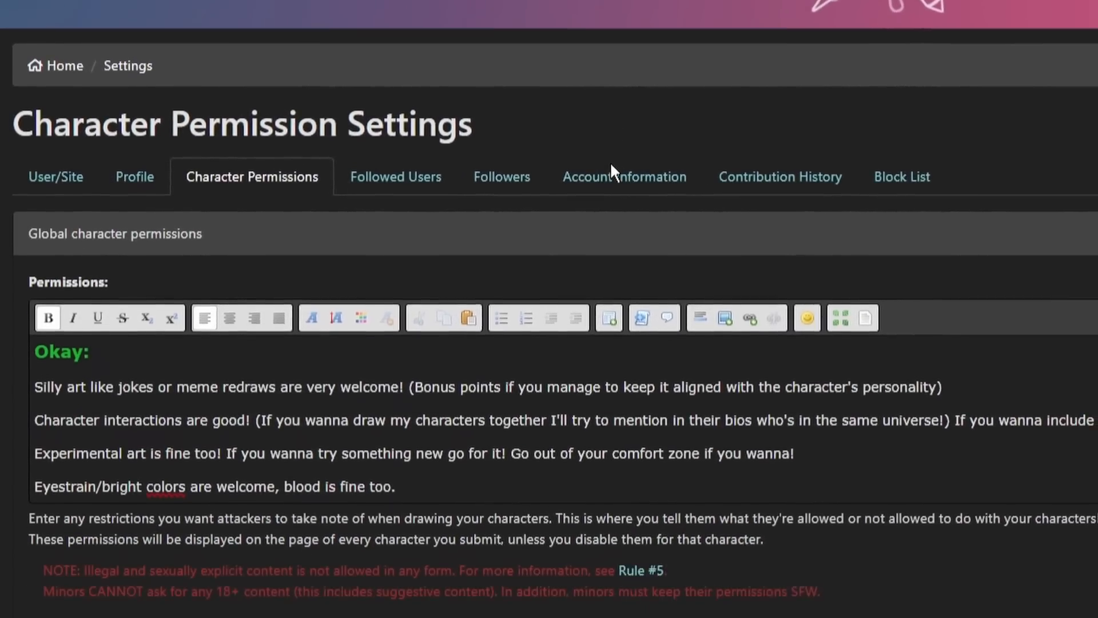
scroll(875, 386, down, 6)
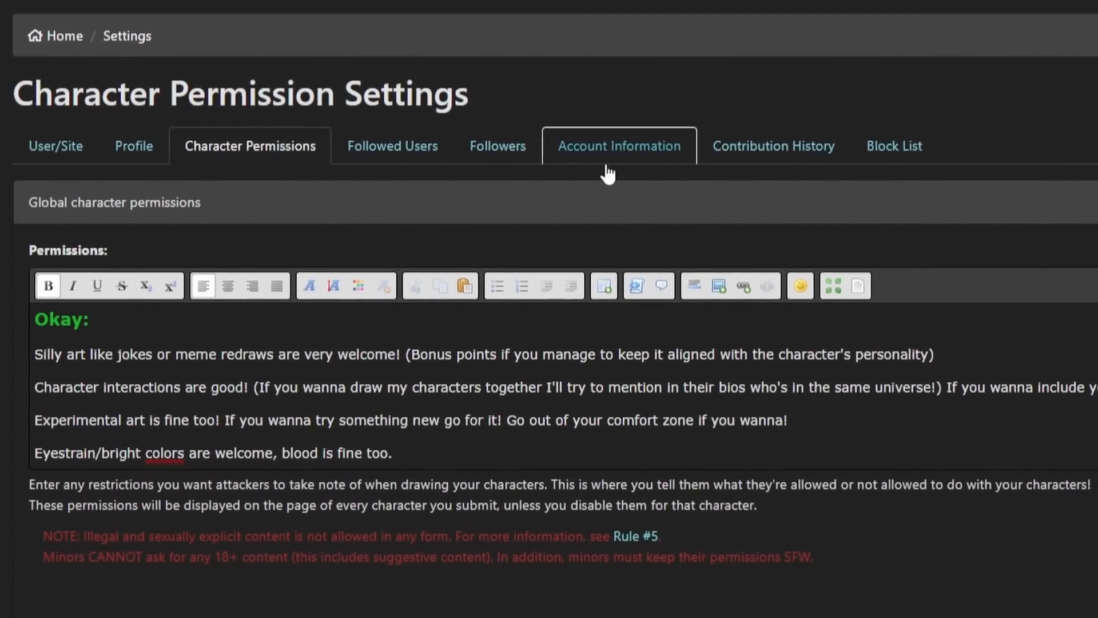
scroll(912, 389, down, 6)
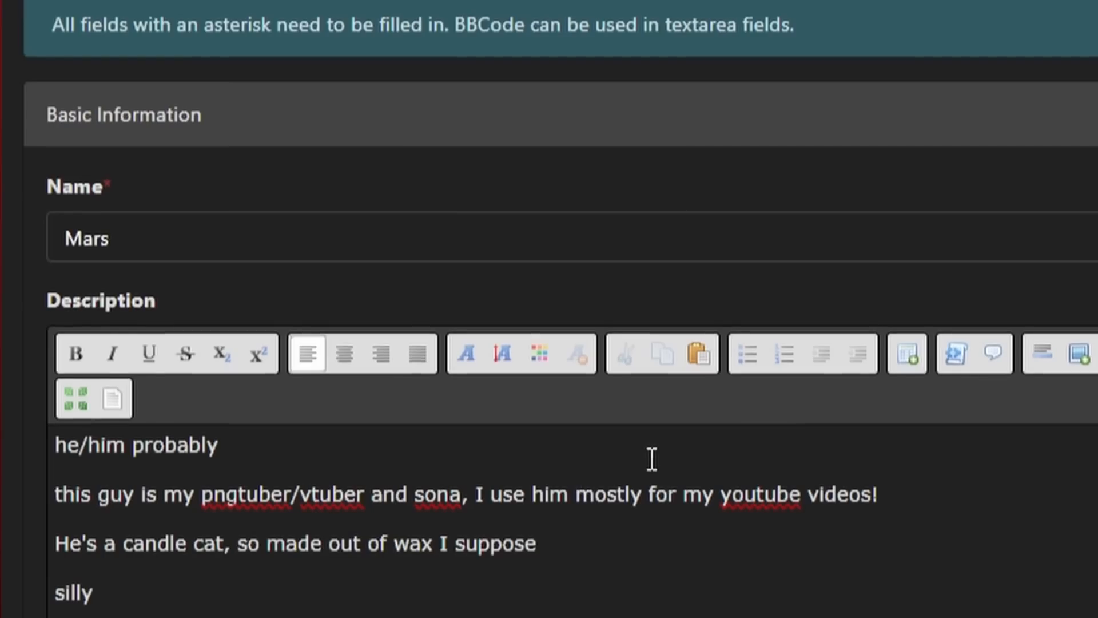
Go to the Character Filters section of the submission form and answer No to needing a content filter.
scroll(652, 459, down, 5)
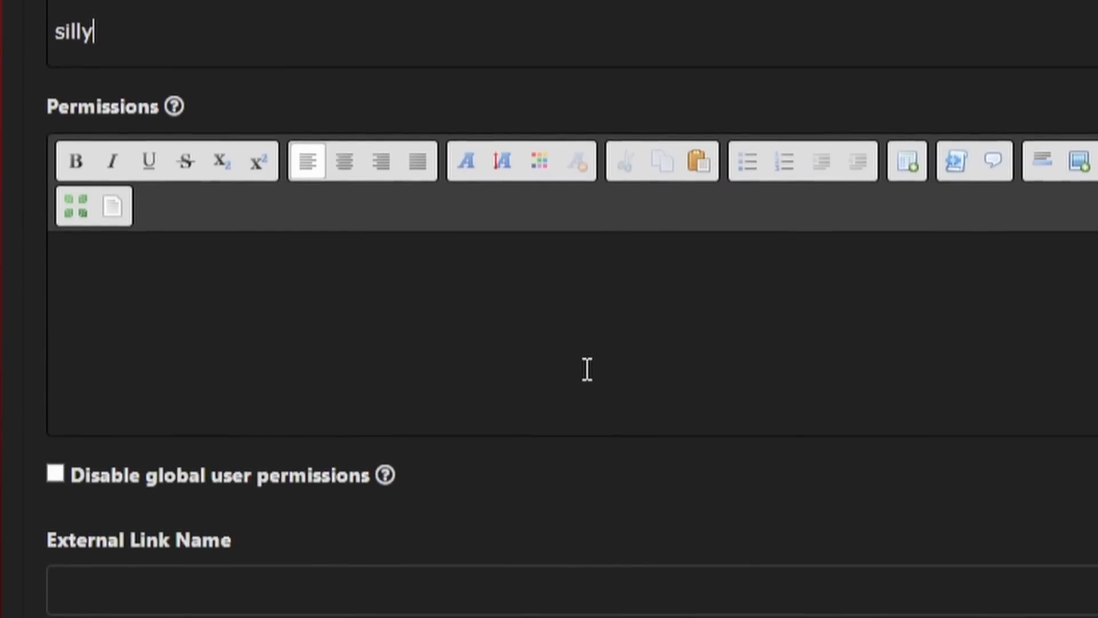
scroll(353, 310, down, 5)
scroll(196, 395, down, 3)
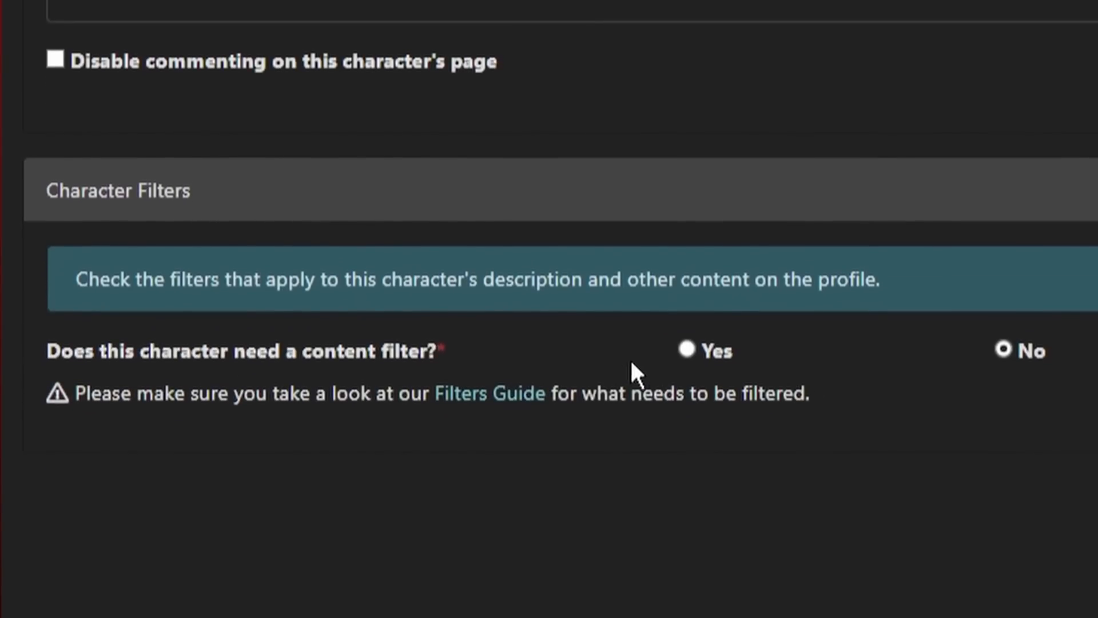
click(1003, 325)
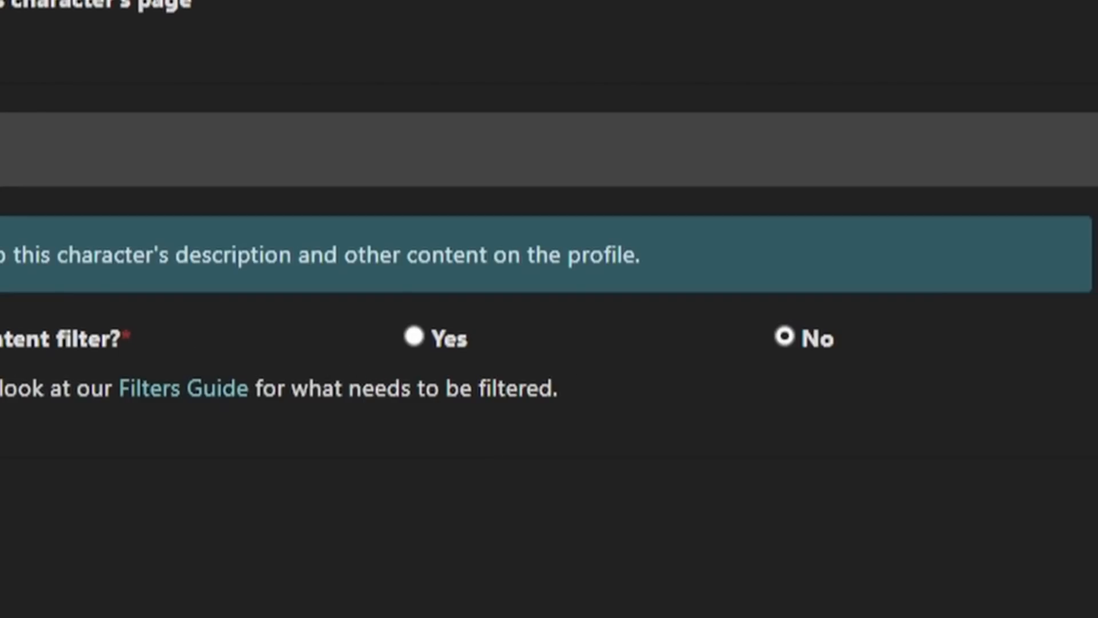
Switch the content filter answer to Yes and read the explanations of the gore and body horror filters.
click(414, 337)
mouse_move(247, 195)
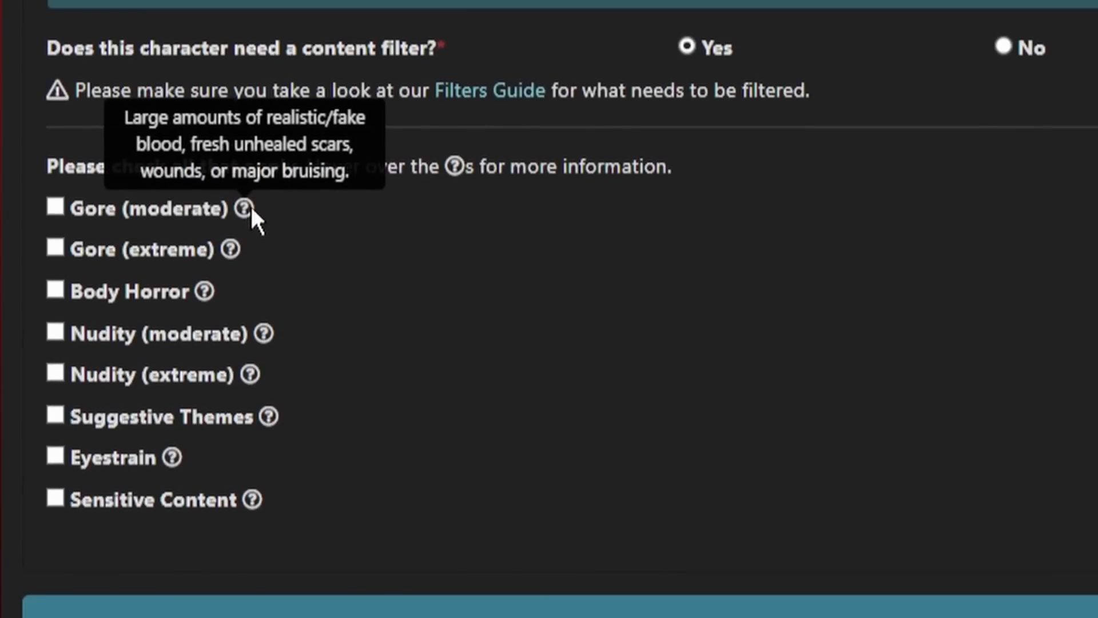
mouse_move(230, 248)
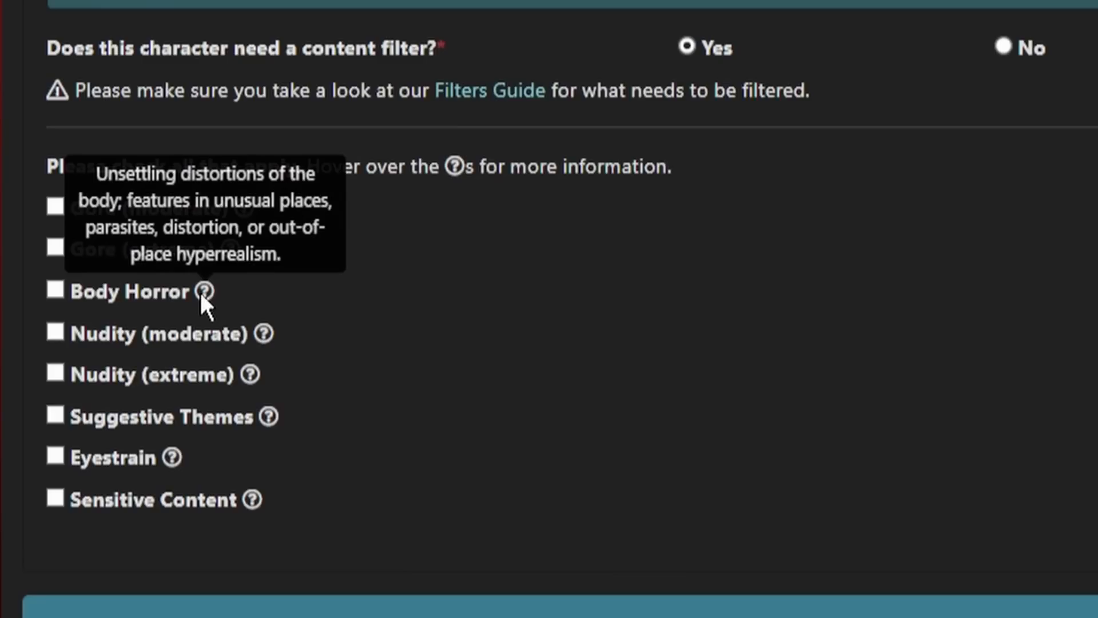
scroll(769, 111, down, 10)
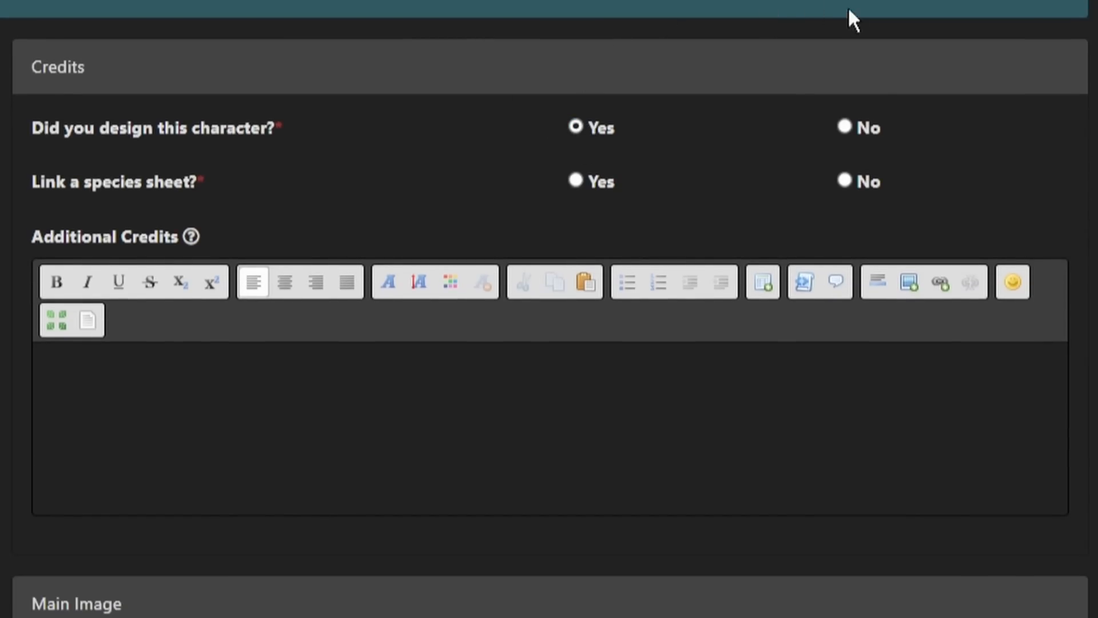
click(849, 127)
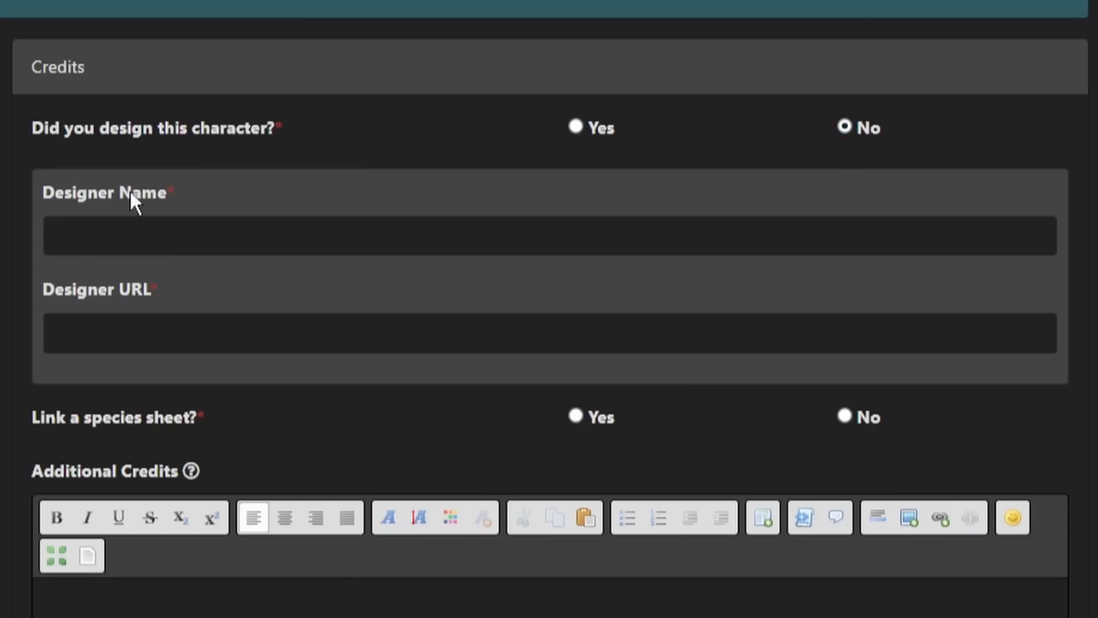
click(74, 245)
text(somethin gsomething)
click(279, 311)
text(https://artfight.net/~marsling)
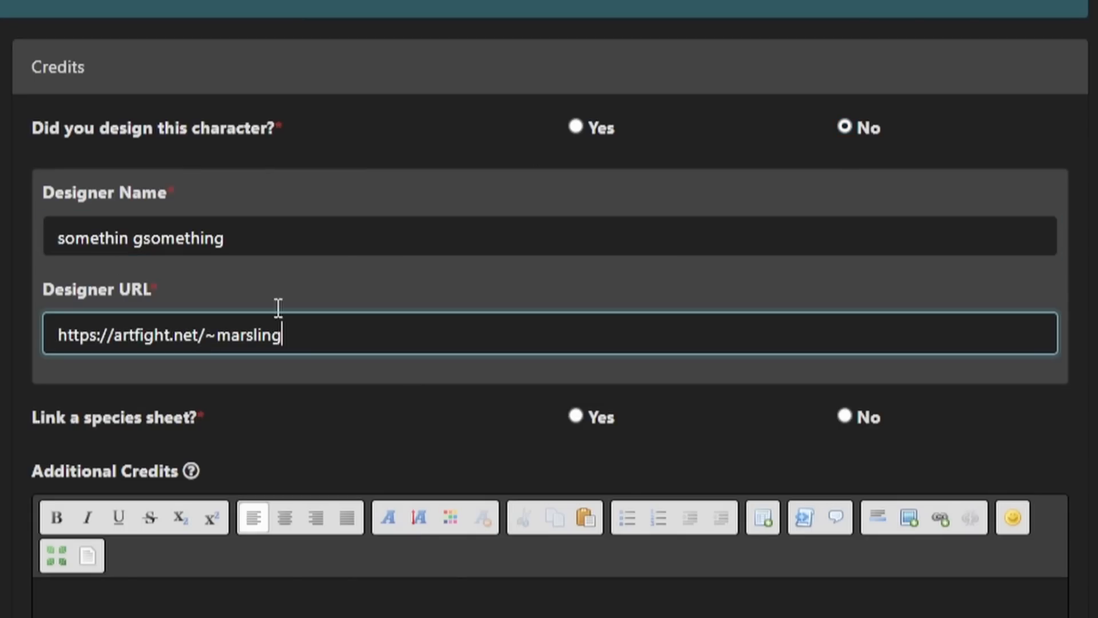
click(109, 203)
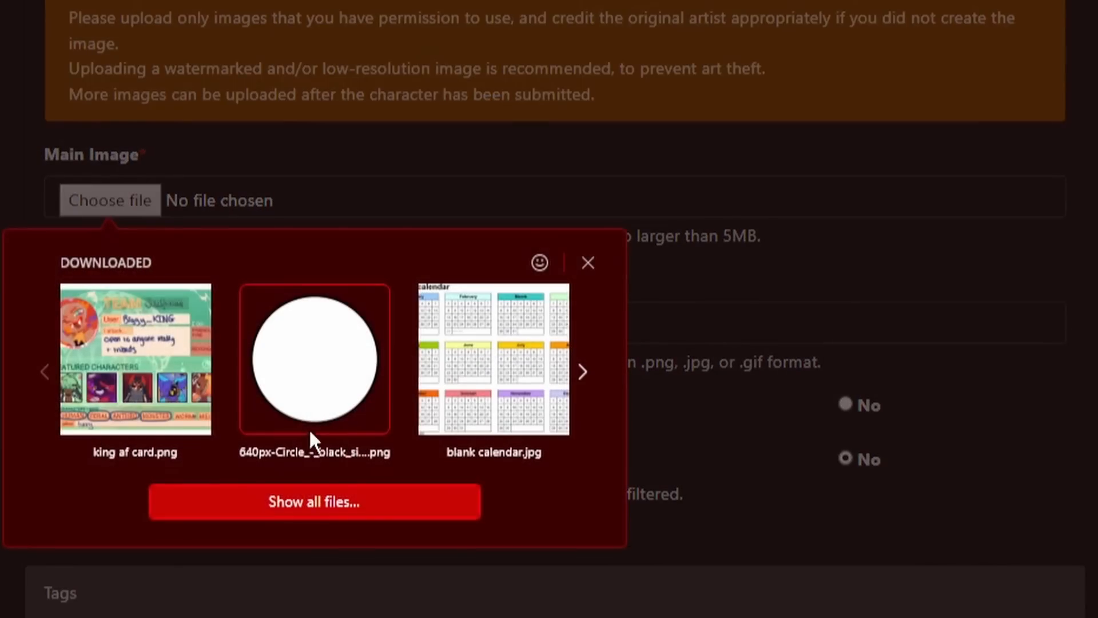
click(276, 501)
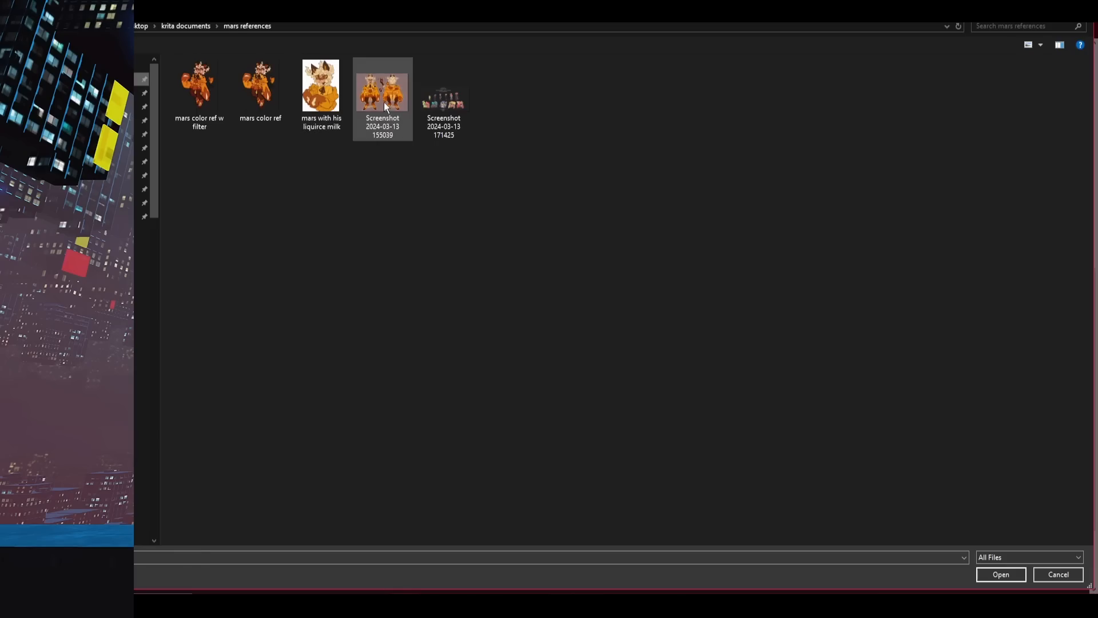
click(1007, 578)
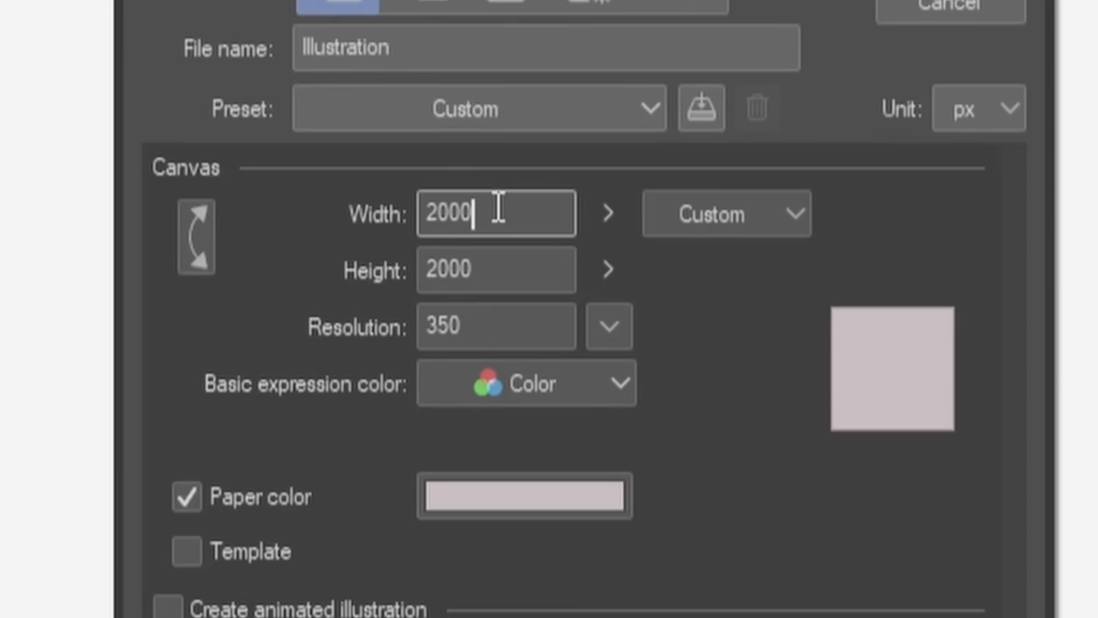
Switch to Clip Studio Paint and set the new canvas's width and height to 200 px.
key(BackSpace)
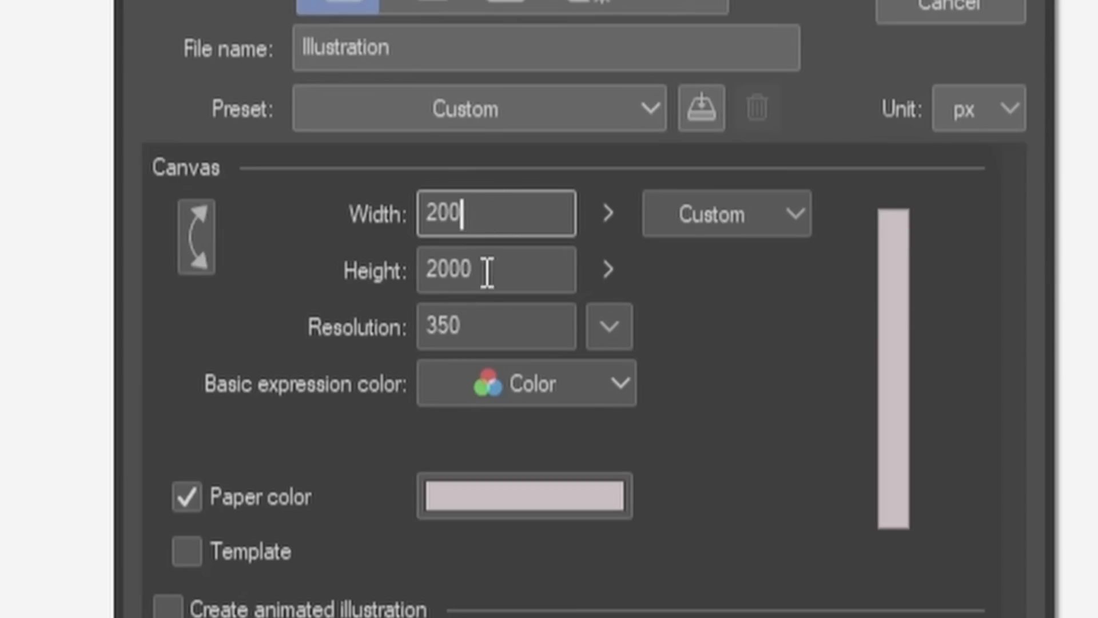
key(BackSpace)
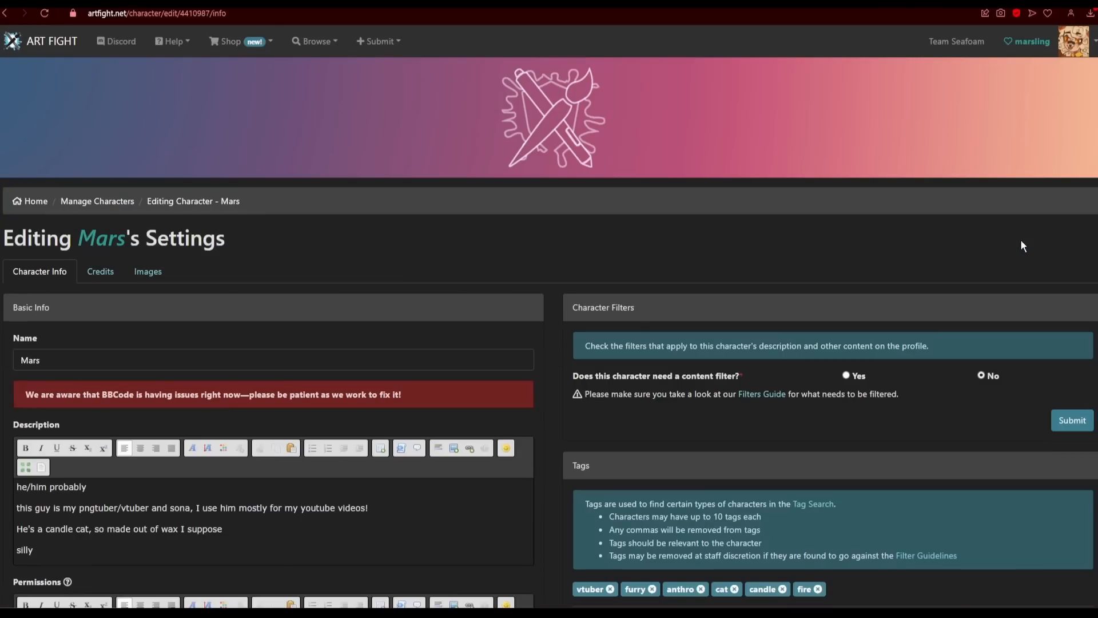
In Mars's image settings, select "mars with his liquirce milk.png" as a new image and "mars liquorice milk thumb.png" as its thumbnail.
scroll(351, 123, down, 2)
click(153, 160)
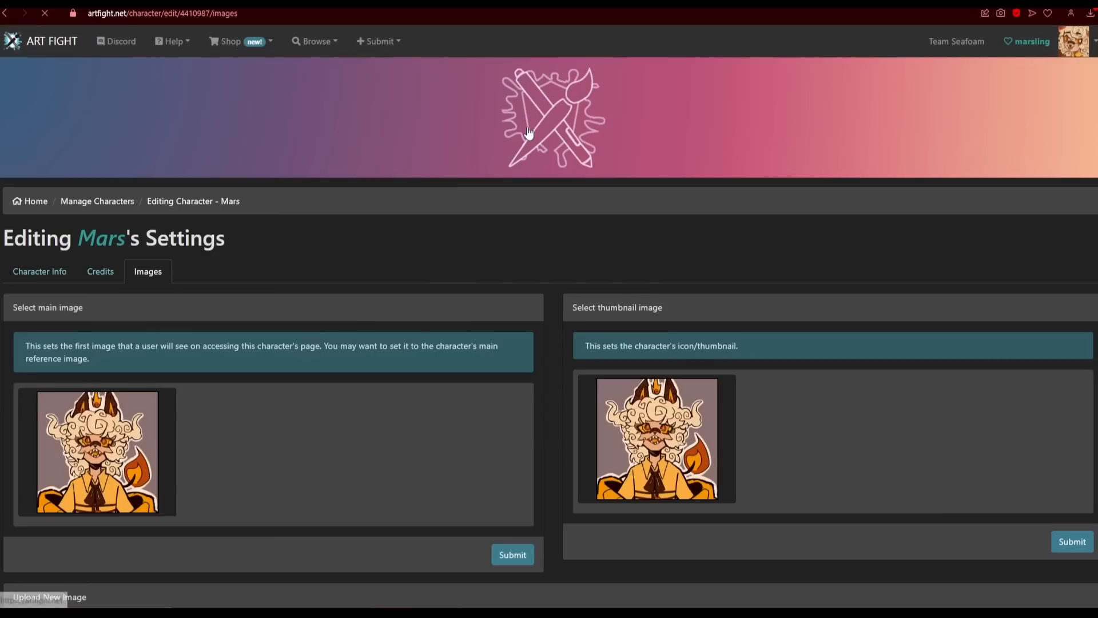
scroll(150, 168, down, 6)
click(51, 327)
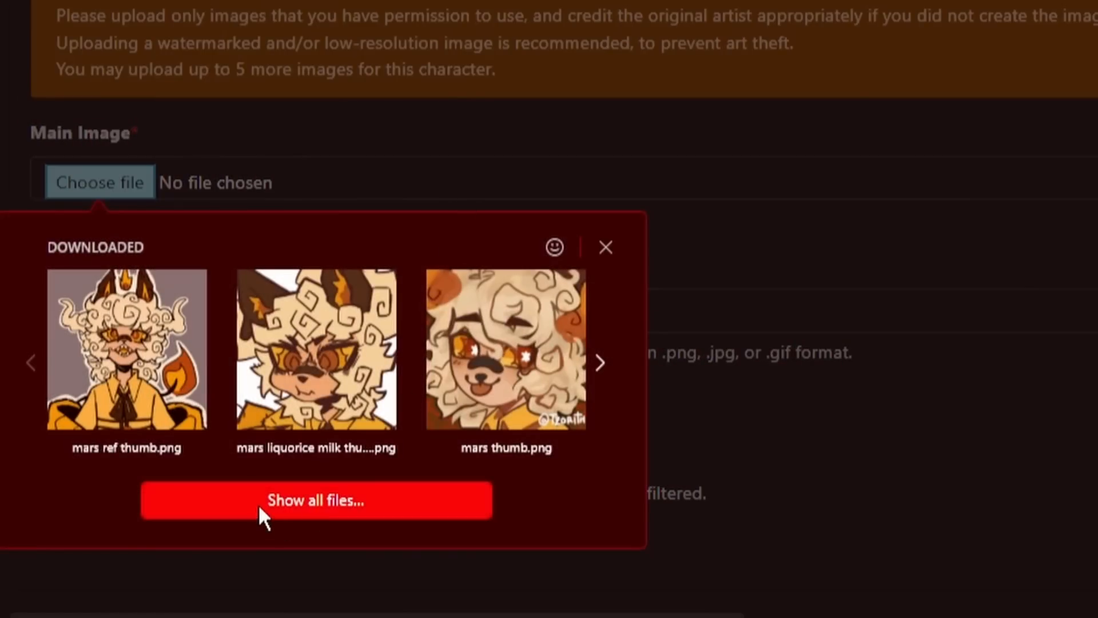
click(261, 506)
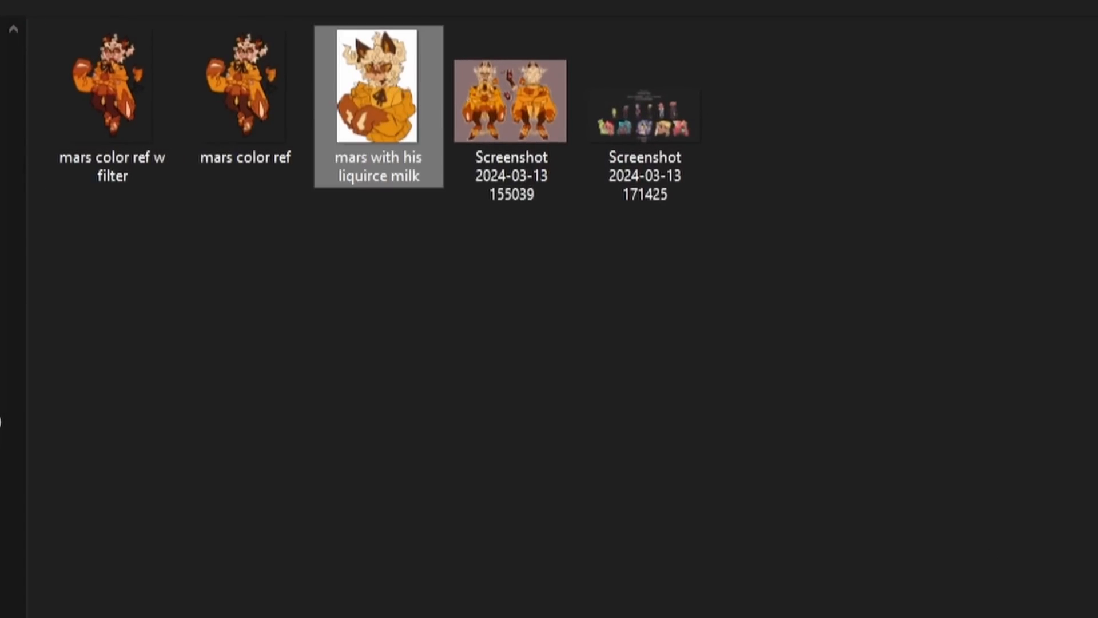
key(Return)
click(93, 189)
click(337, 356)
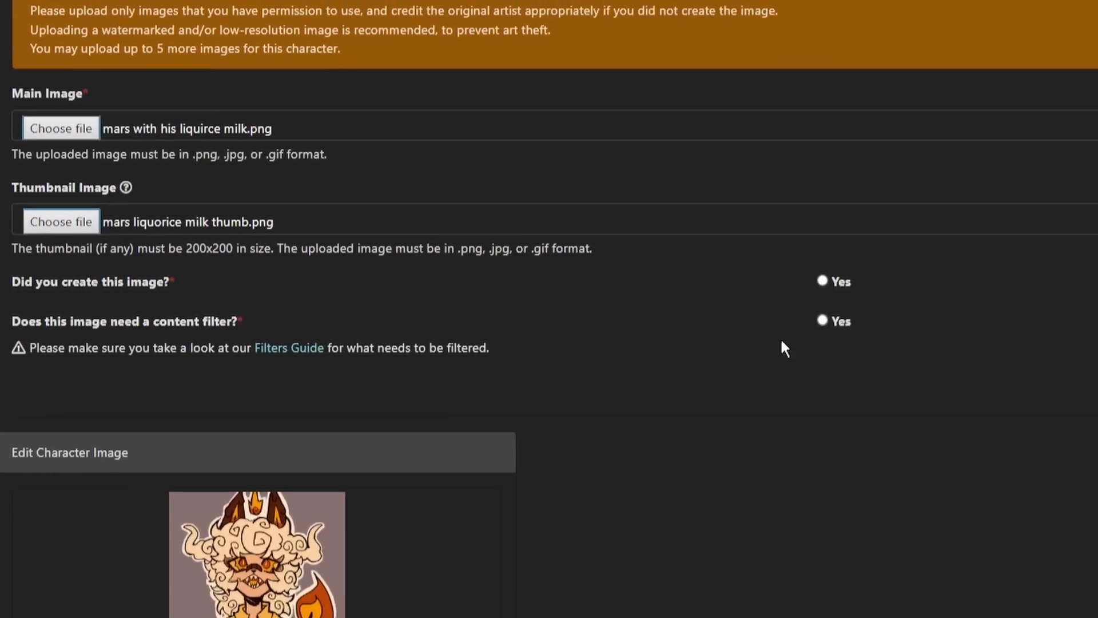
Mark Mars's new image as self-created and needing no content filter, and submit it.
click(823, 280)
click(1097, 321)
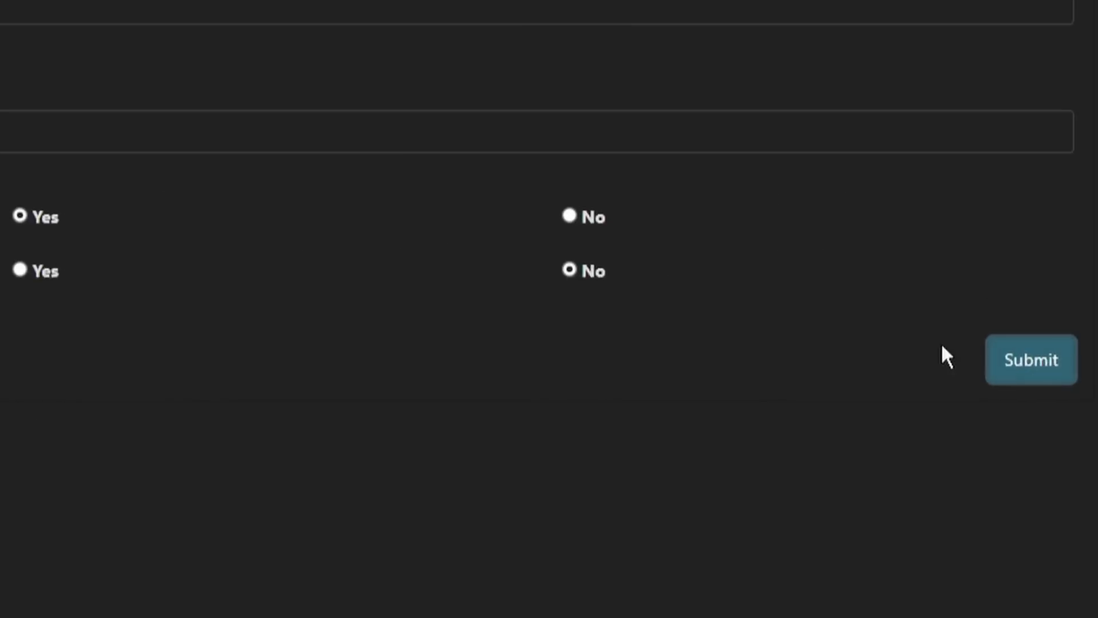
click(1097, 375)
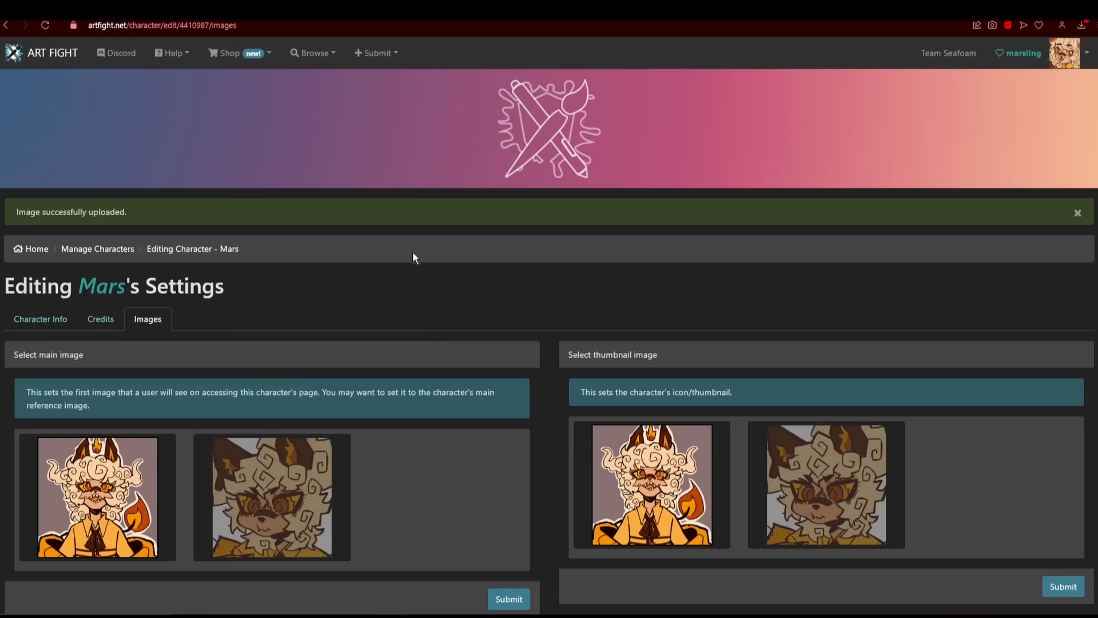
Add the tags furry, anthro and cat to the character on the submission form.
scroll(406, 255, down, 5)
text(fu)
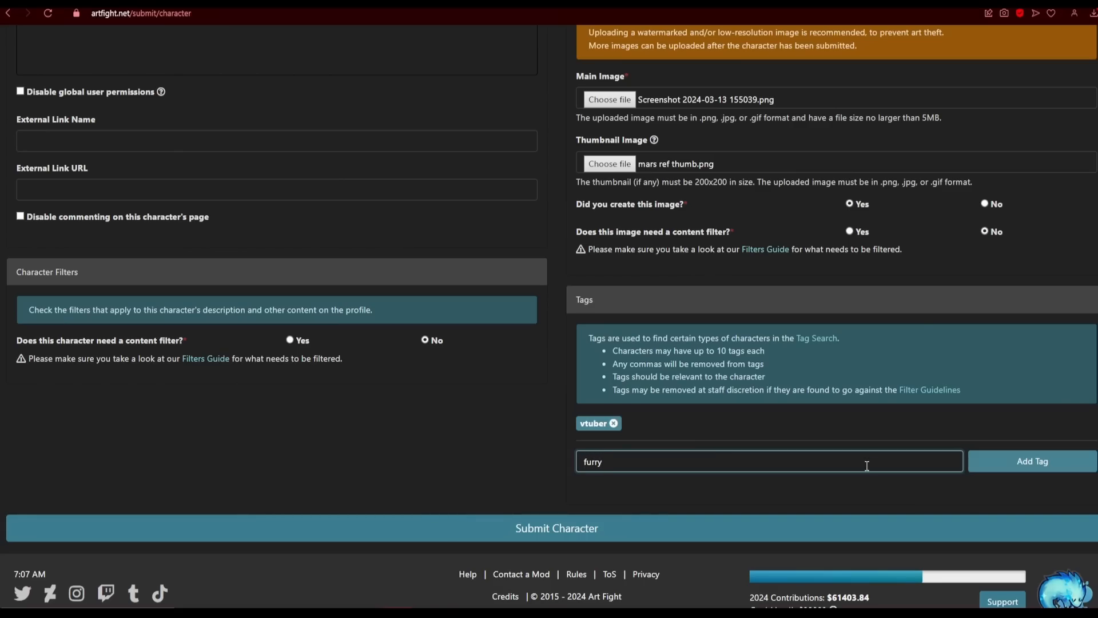
text(rry)
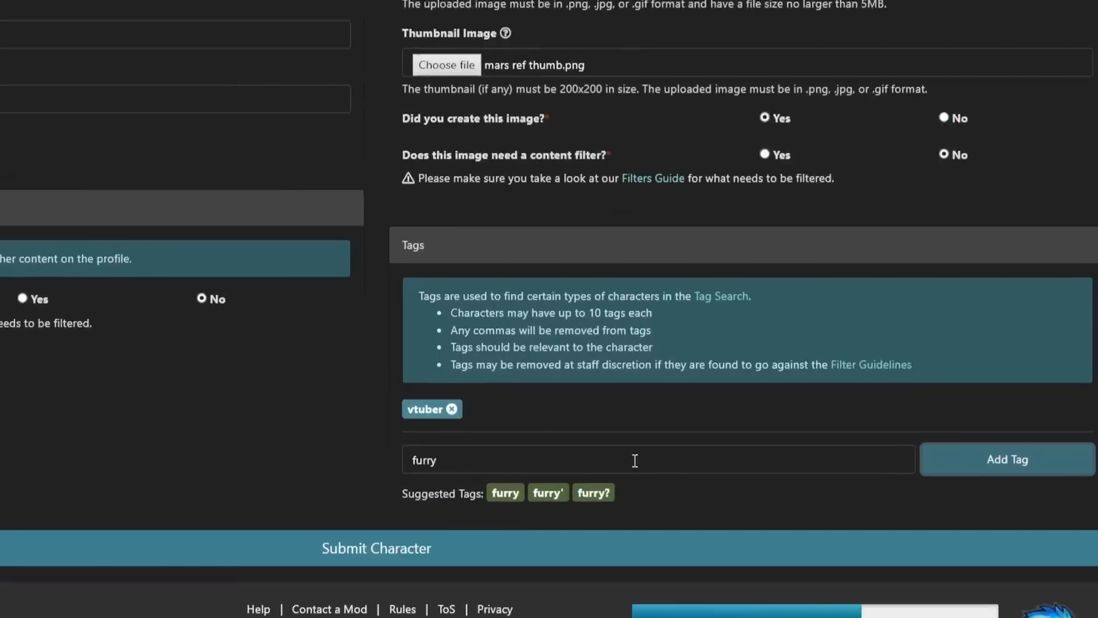
key(Return)
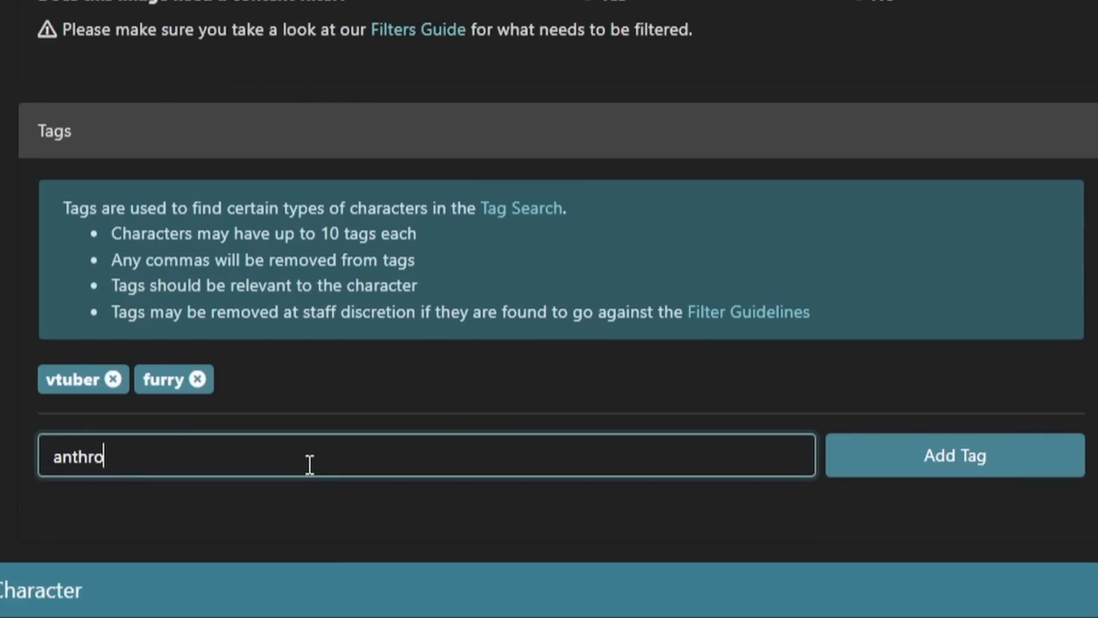
text(anthro)
key(Return)
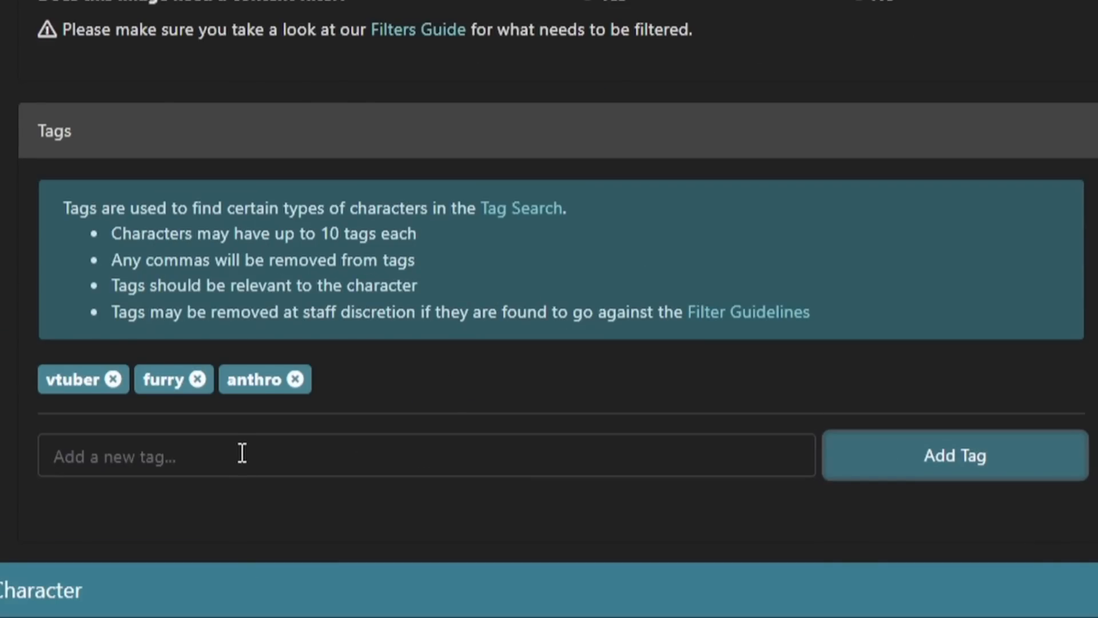
text(cat)
key(Return)
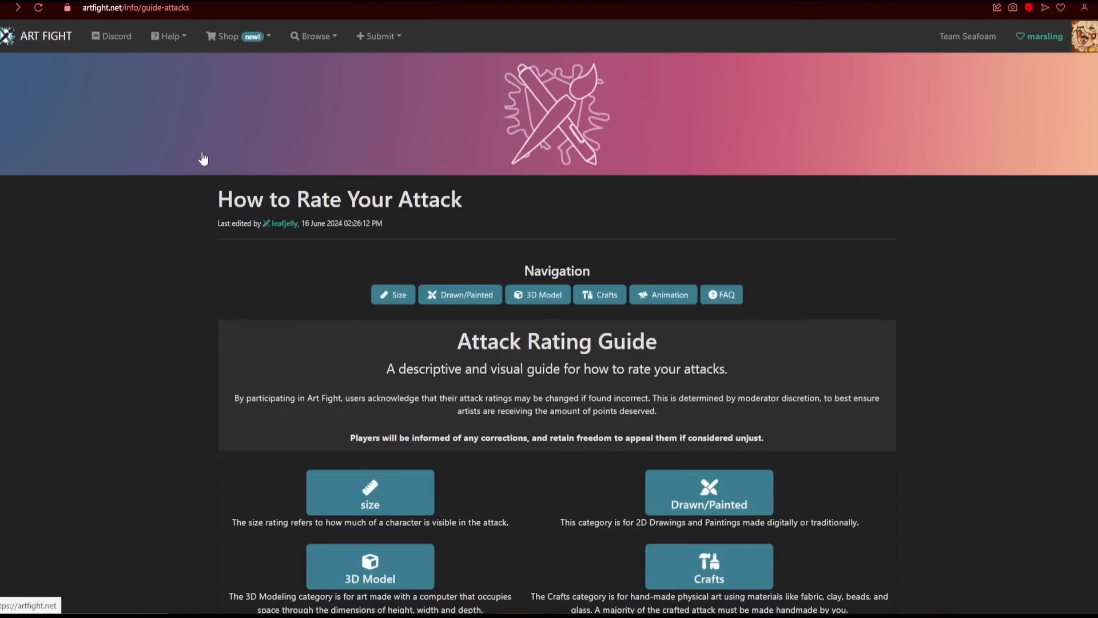
Open the Attack Guide from the home page and again through the Attack Categorization help link, and view its rating categories.
scroll(922, 306, down, 4)
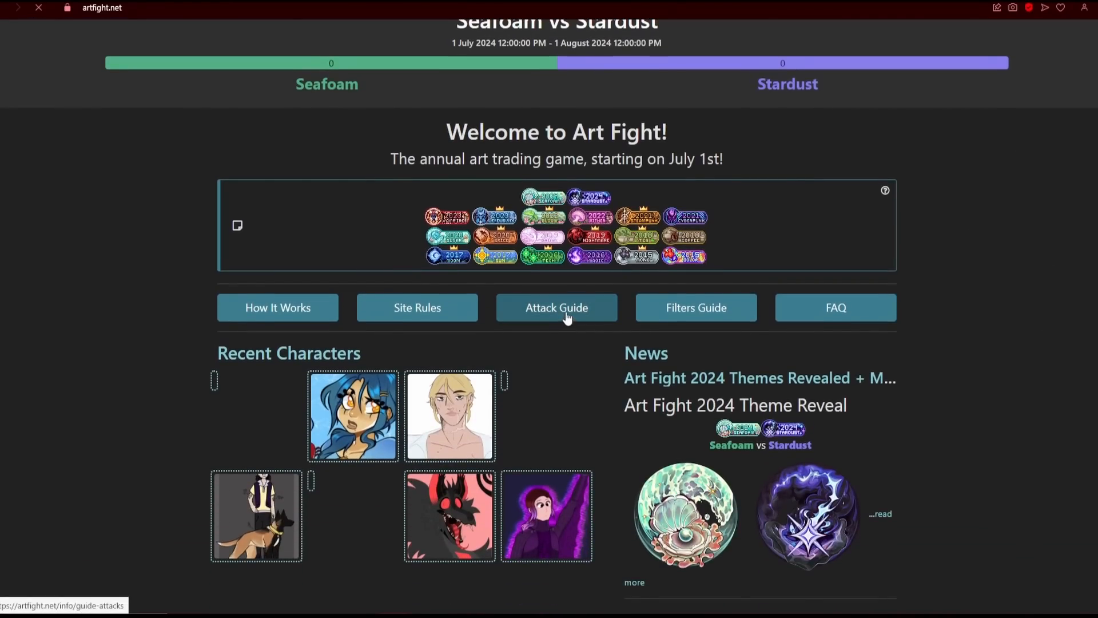
click(566, 315)
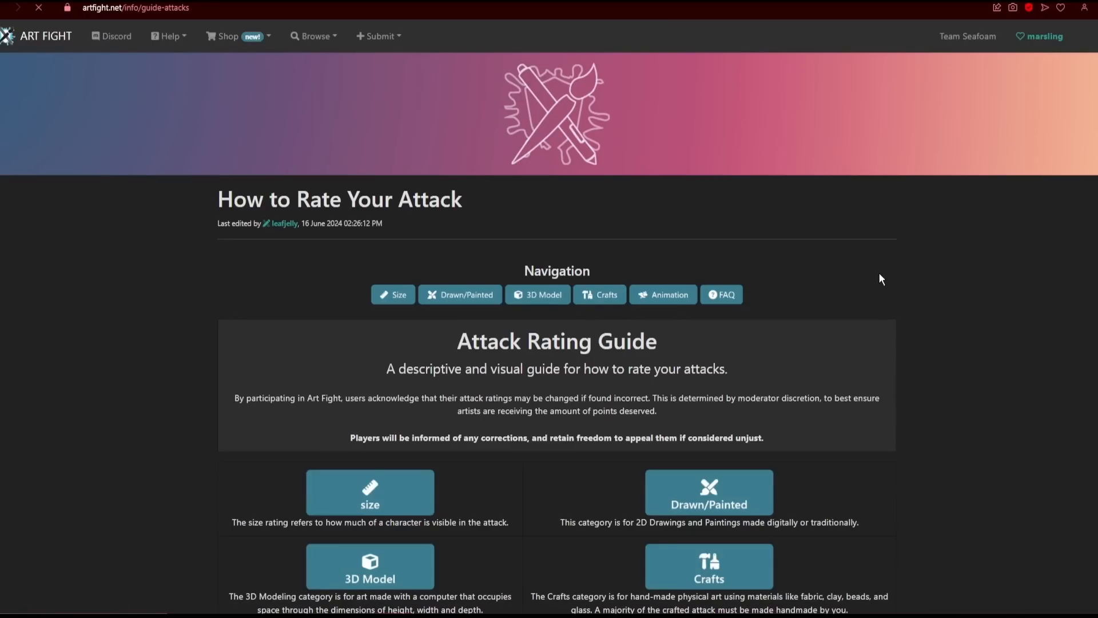
scroll(880, 273, down, 4)
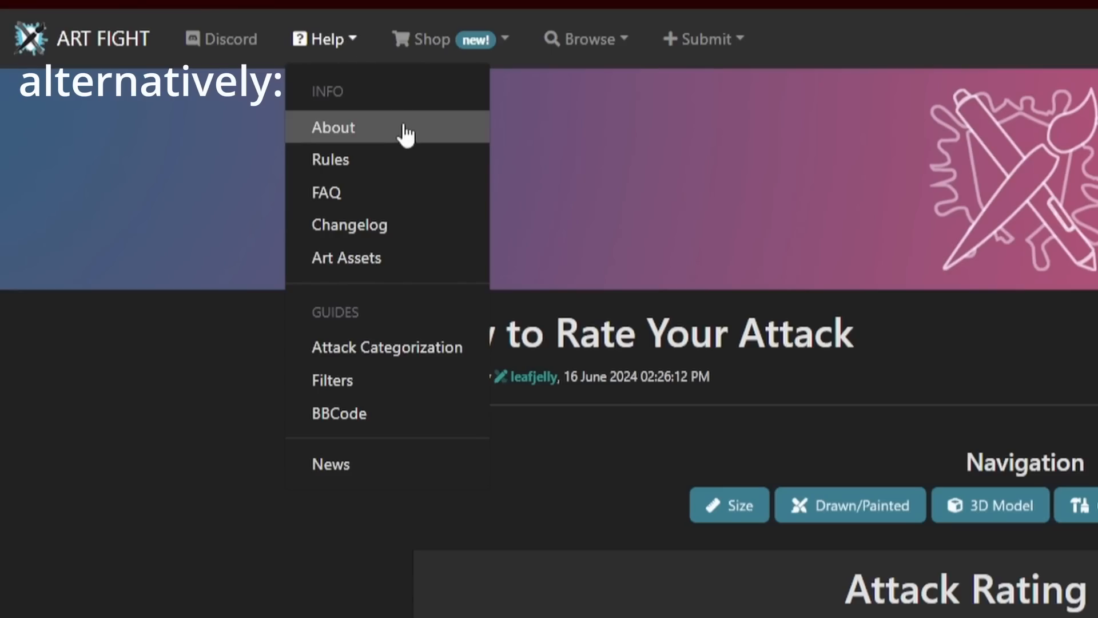
click(413, 360)
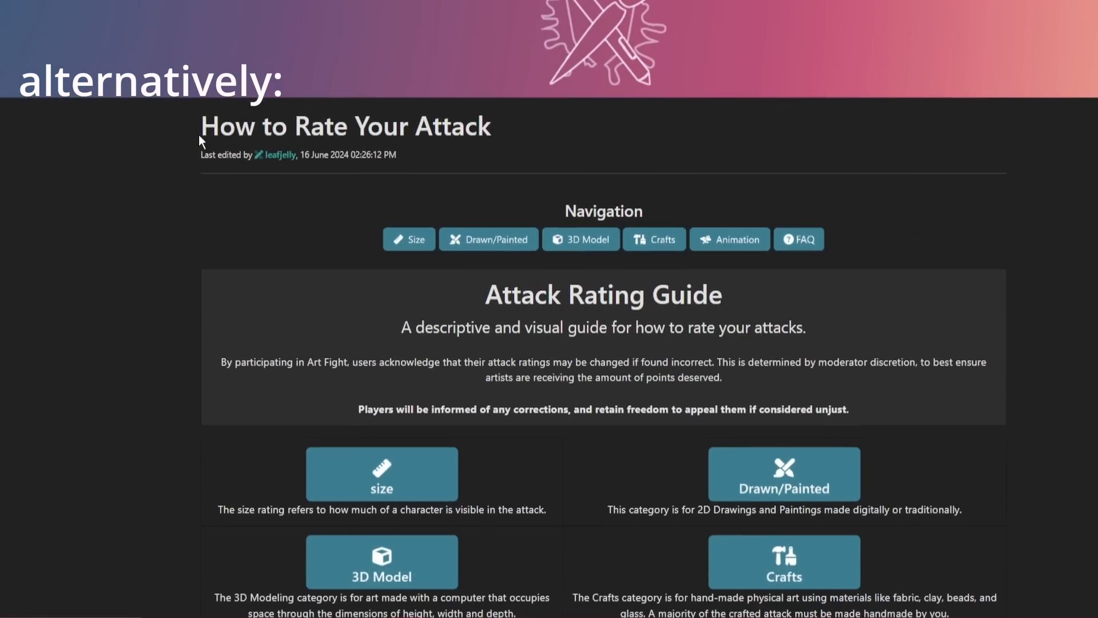
scroll(983, 140, down, 2)
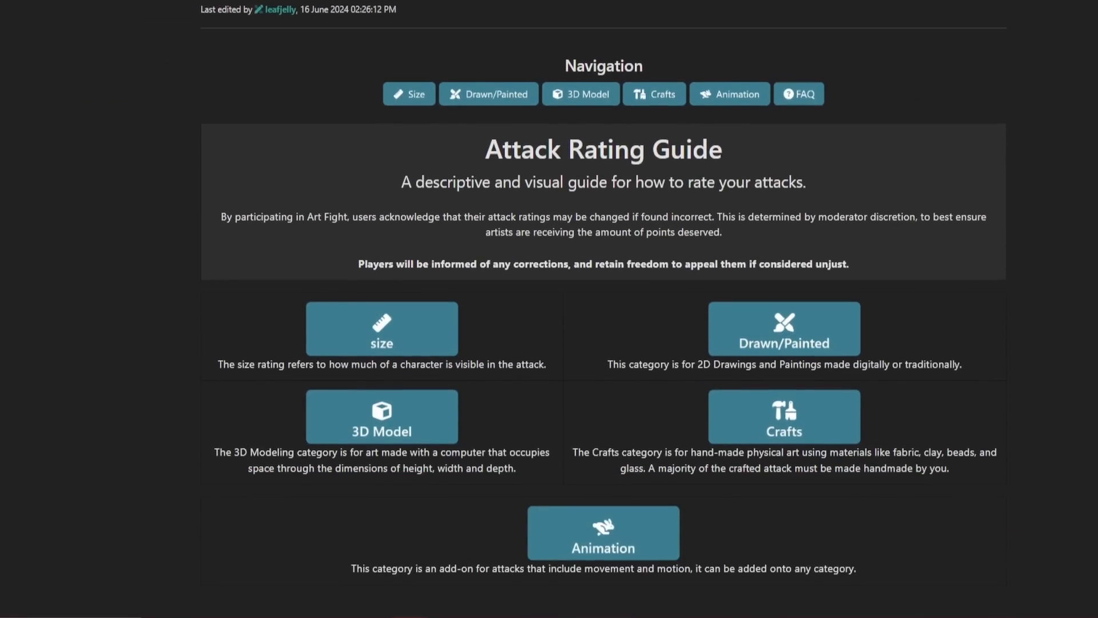